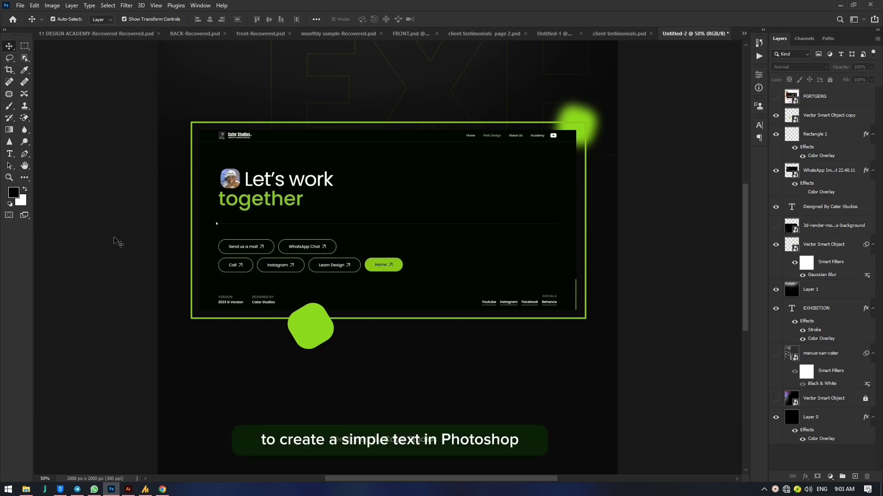
# - Place a new point text in the empty area below the website mockup and set its colour to white (ffffff)
pyautogui.click(9, 153)
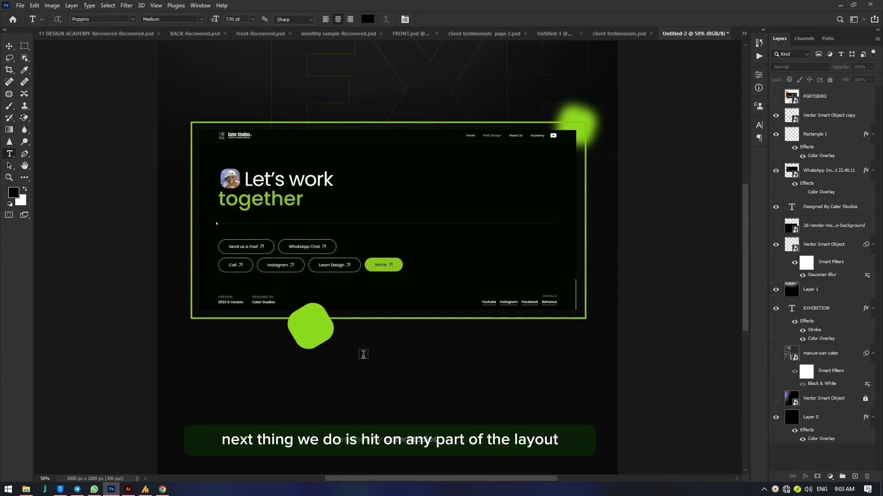
pyautogui.click(339, 381)
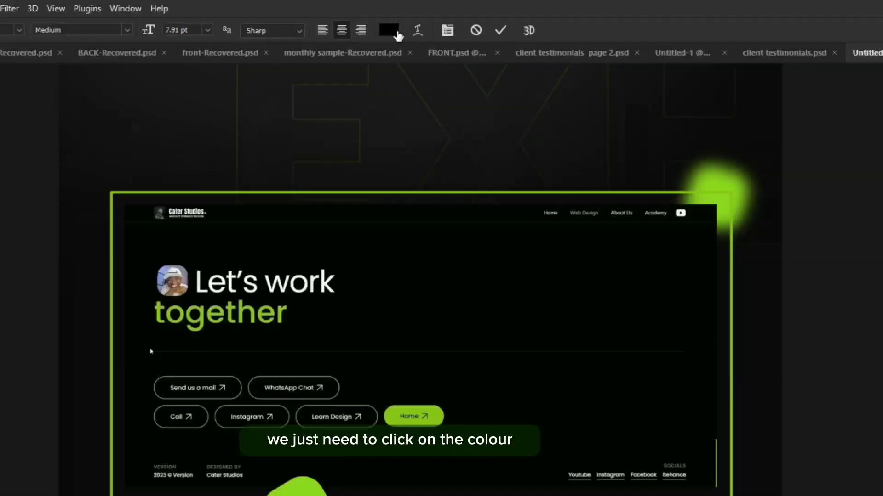
pyautogui.click(448, 67)
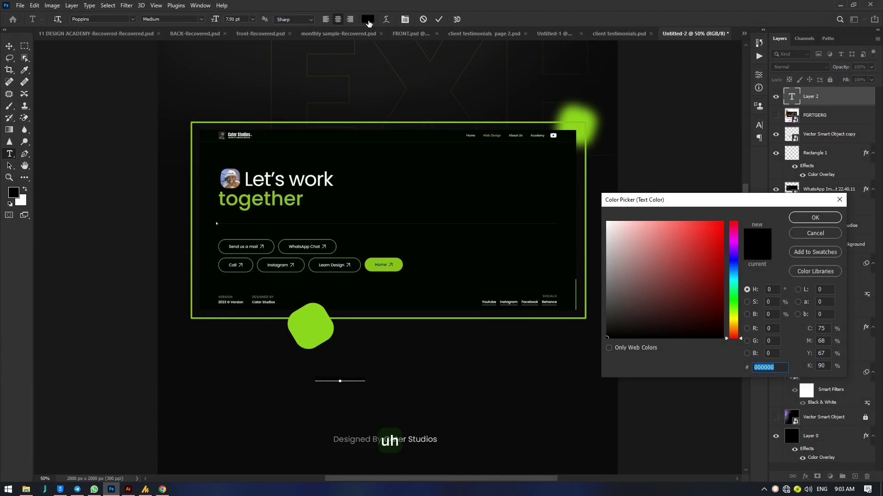
pyautogui.write('ffffff')
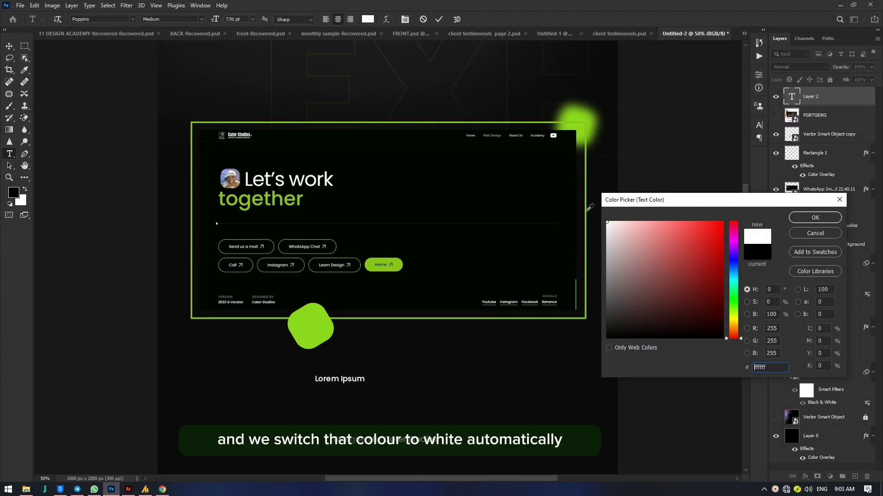
pyautogui.click(814, 218)
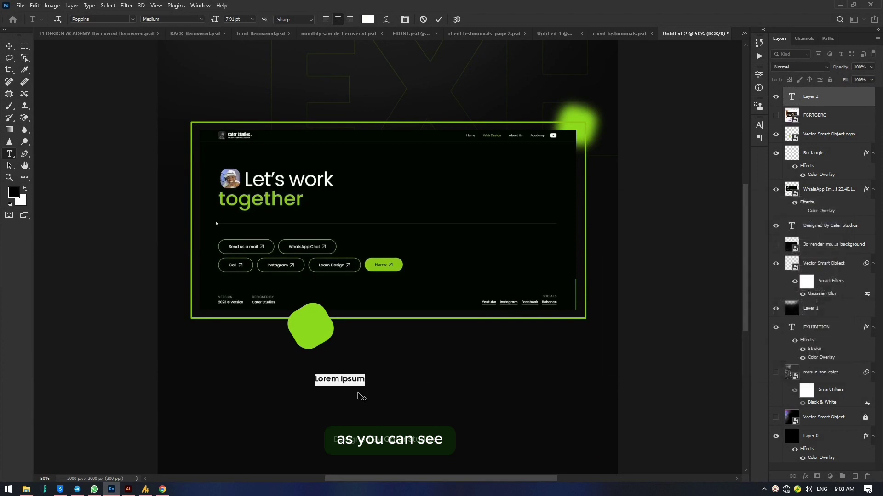
# - Replace the Lorem Ipsum placeholder with the copied paragraph about the website's Footer section
pyautogui.click(333, 379)
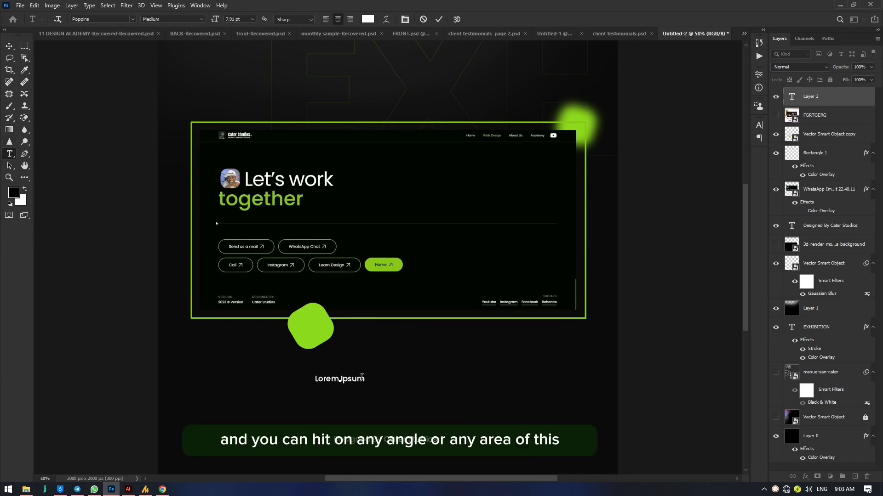
pyautogui.hotkey('ctrl', 'a')
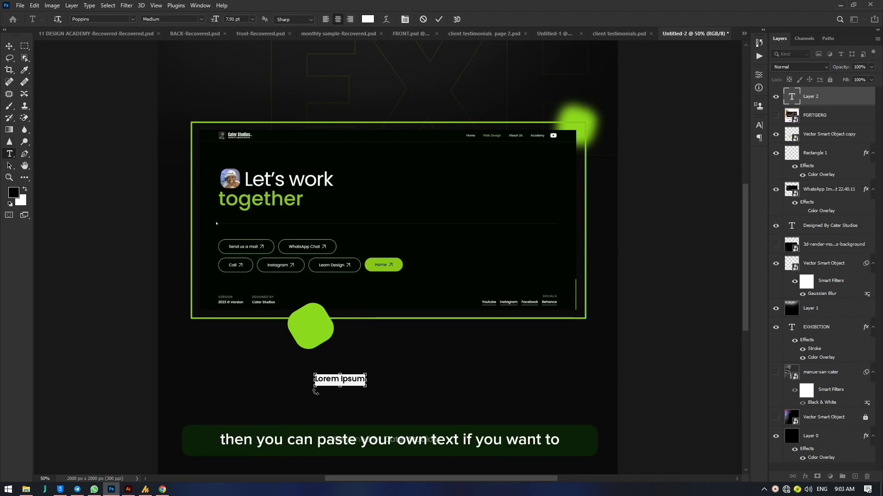
pyautogui.hotkey('ctrl', 'v')
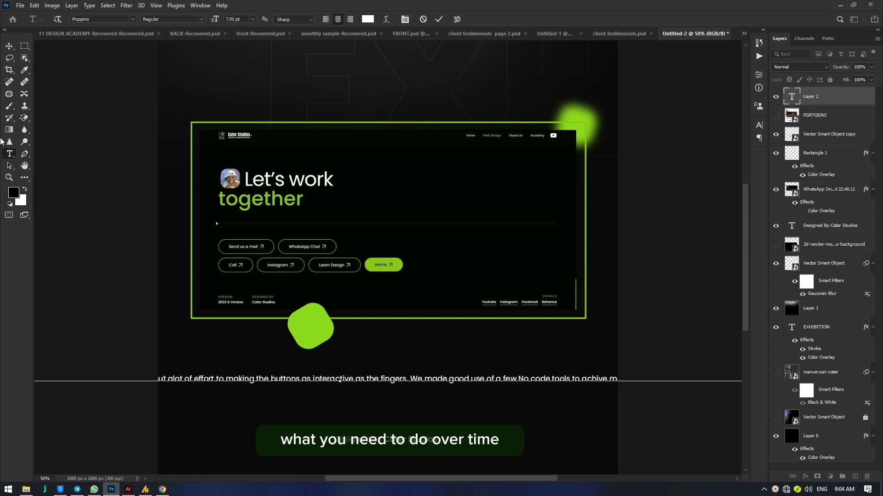
# - Move the long text line sideways until its beginning, "The Footer section", sits on the canvas under the mockup
pyautogui.click(10, 51)
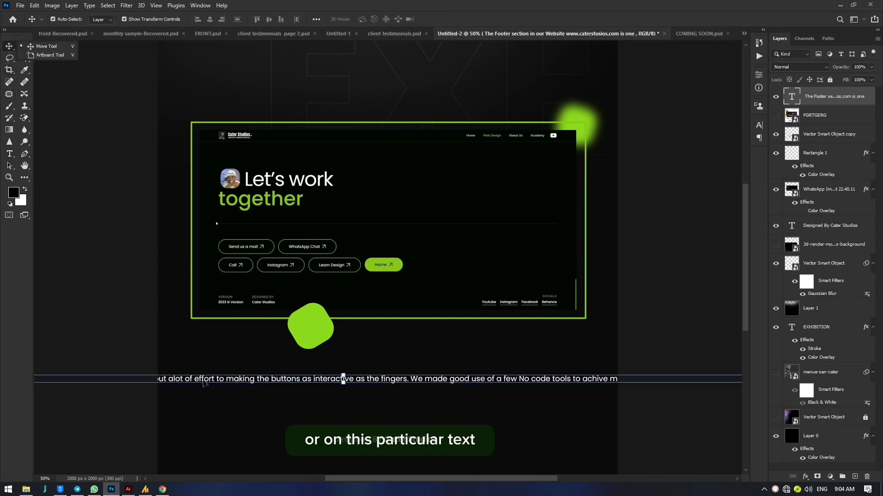
pyautogui.moveTo(206, 384); pyautogui.dragTo(492, 383)
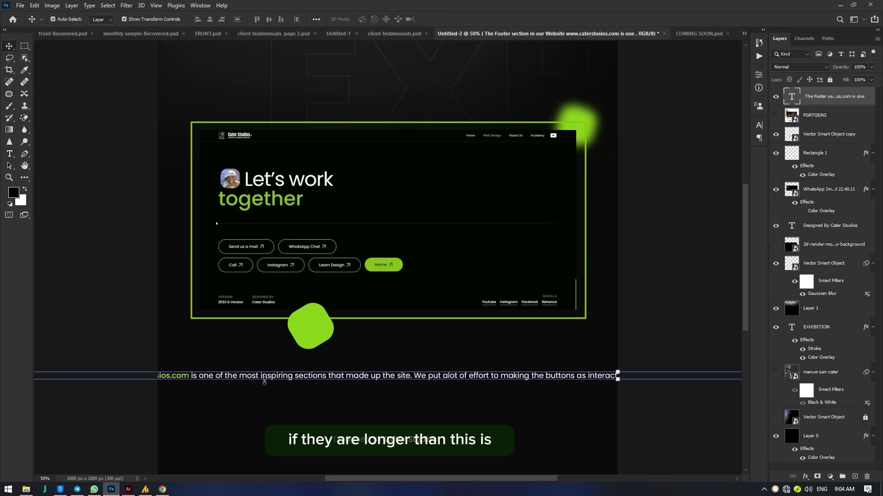
pyautogui.moveTo(268, 378); pyautogui.dragTo(510, 381)
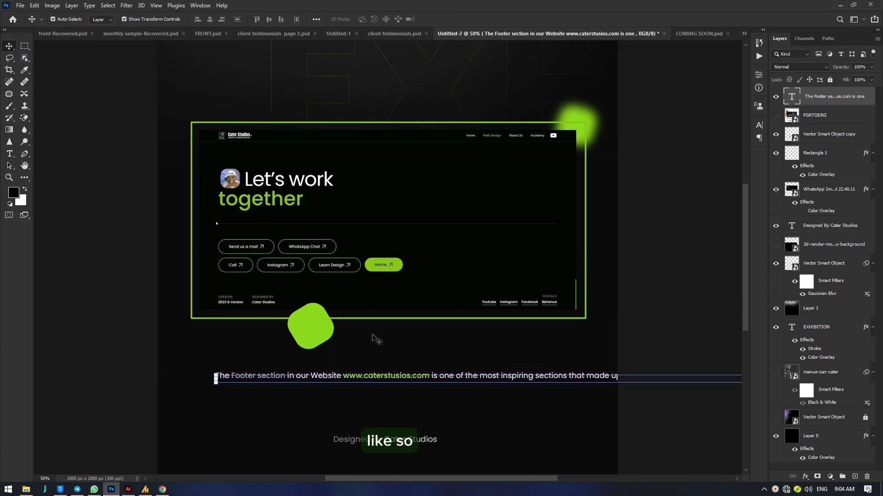
# - Break the text into separate lines after "most inspiring" and after "making the"
pyautogui.click(10, 153)
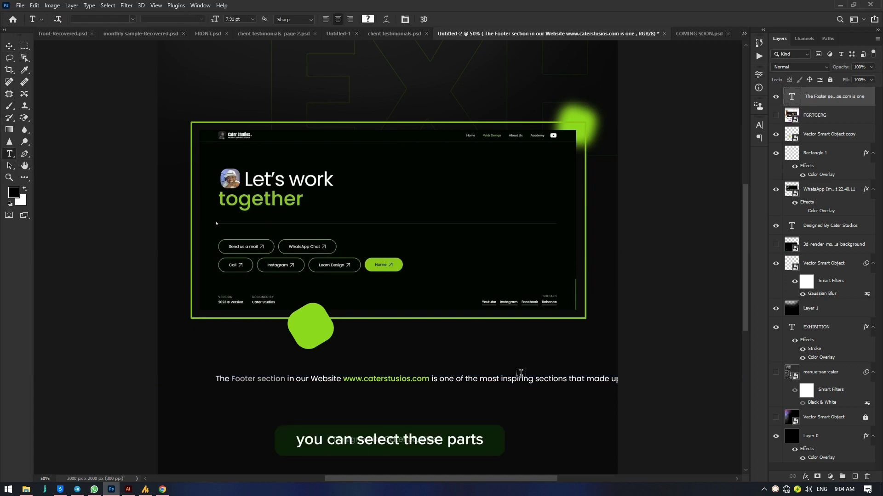
pyautogui.click(536, 379)
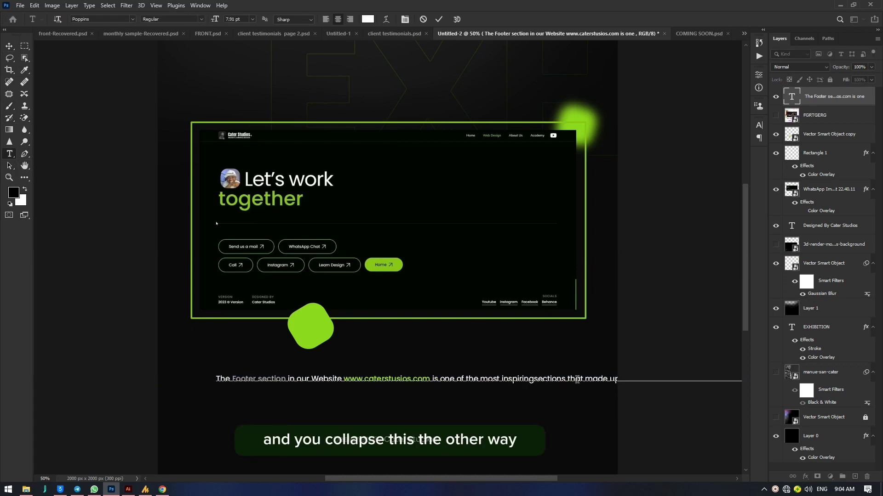
pyautogui.press('Return')
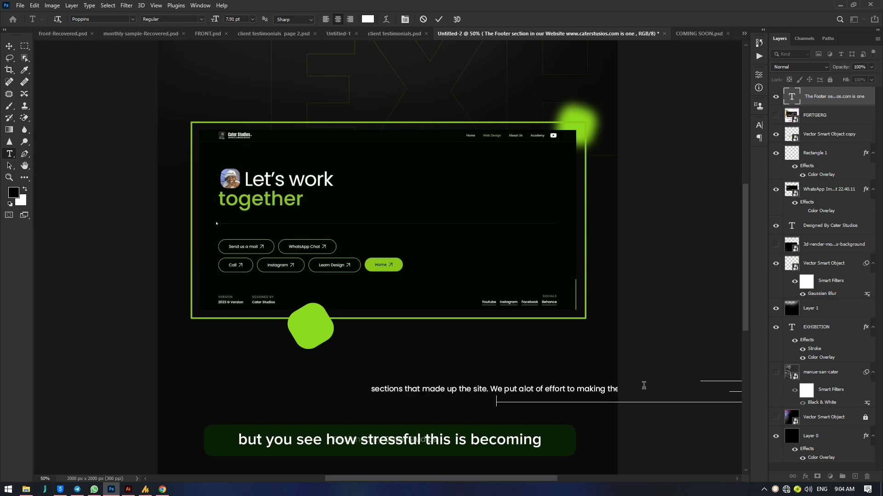
pyautogui.press('Return')
# - Move the paragraph back beneath the mockup and break its third line after "achive most of its"
pyautogui.click(8, 45)
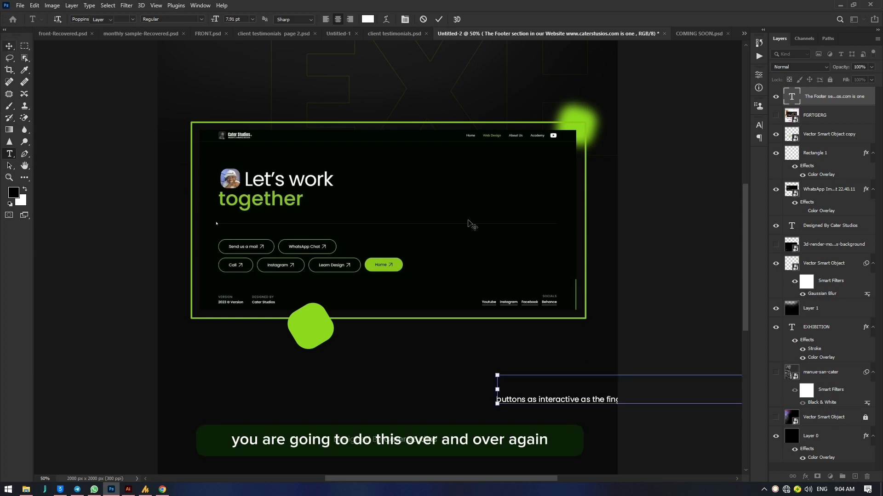
pyautogui.moveTo(612, 403); pyautogui.dragTo(427, 378)
pyautogui.click(10, 154)
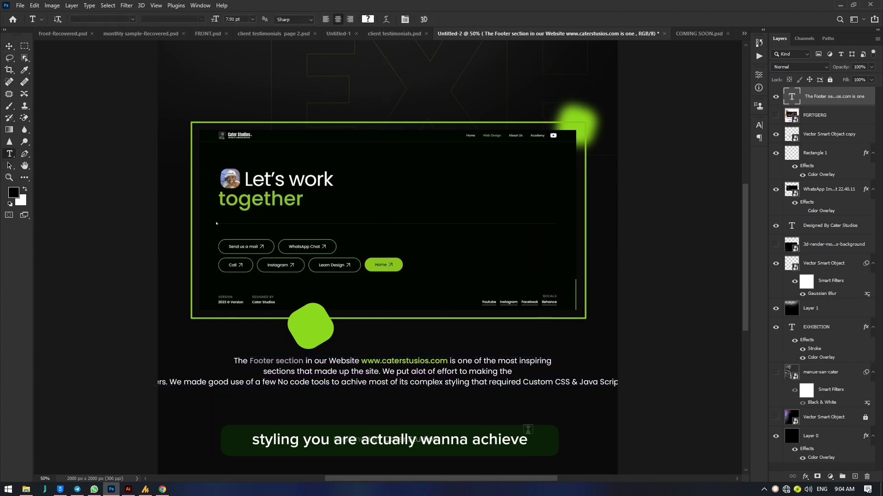
pyautogui.click(407, 382)
pyautogui.press('Return')
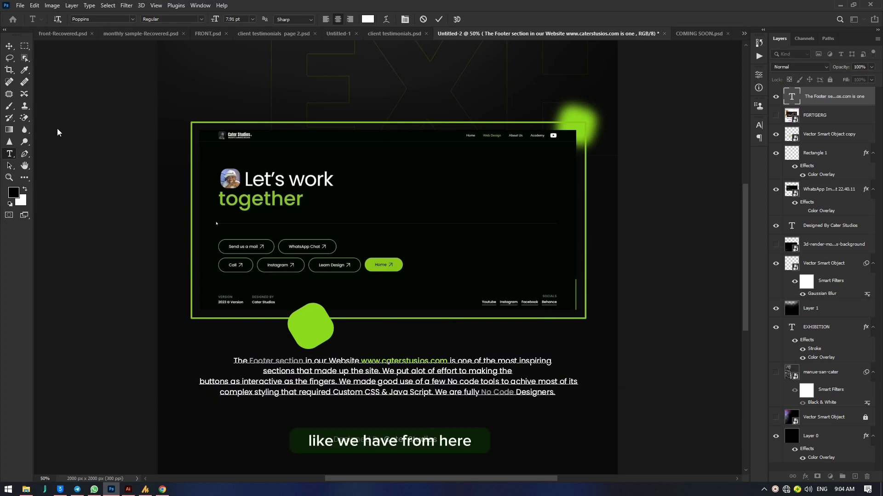
pyautogui.click(9, 46)
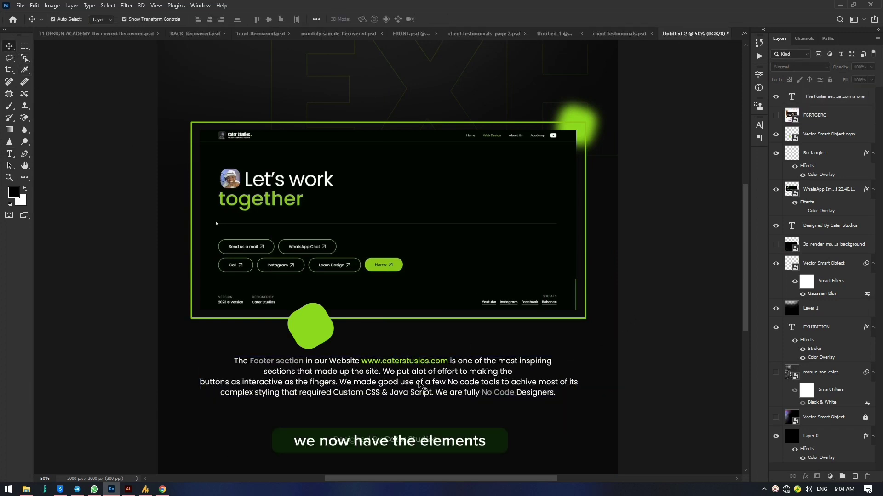
pyautogui.moveTo(417, 384); pyautogui.dragTo(409, 387)
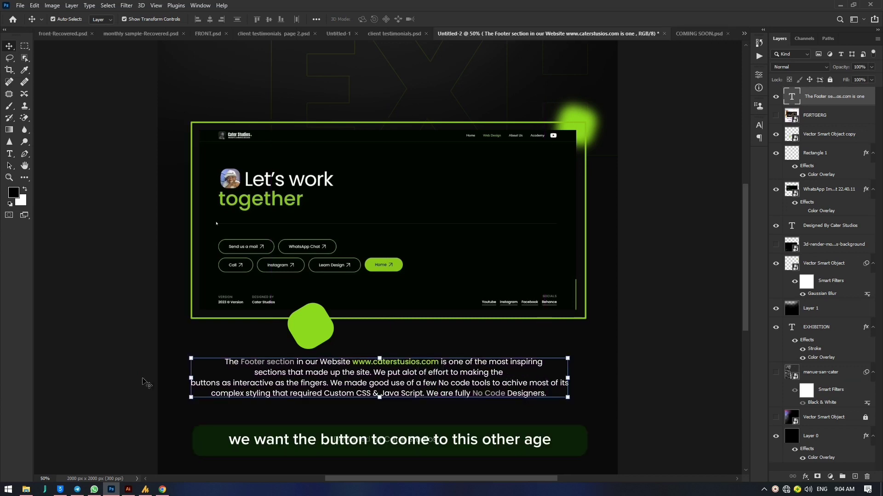
# - Bring the word "buttons" up to the end of the second line and restart the third line at "as interactive"
pyautogui.click(12, 155)
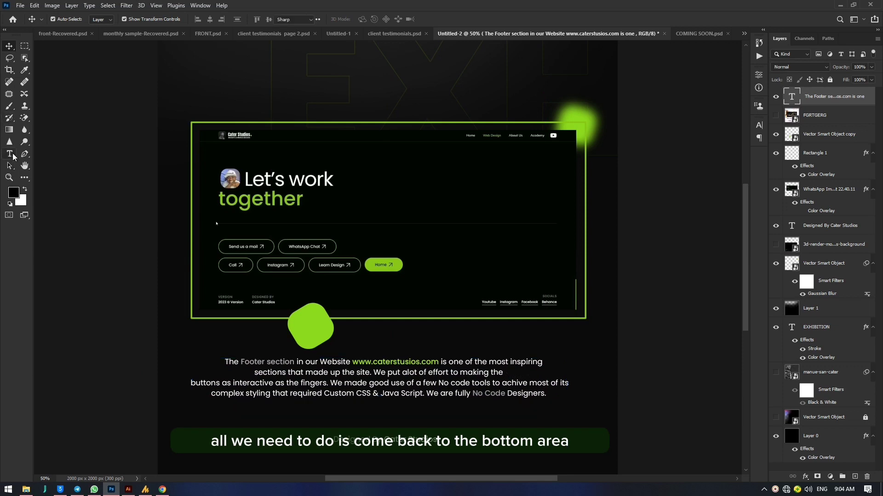
pyautogui.click(192, 383)
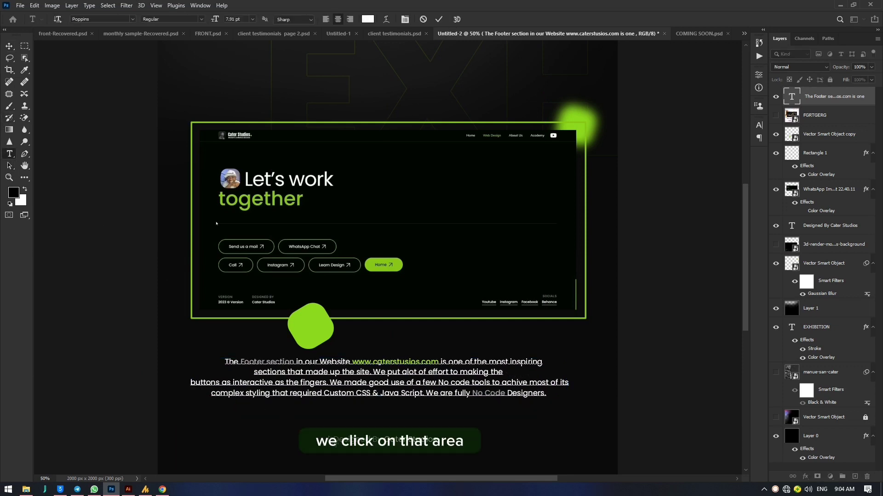
pyautogui.press('BackSpace')
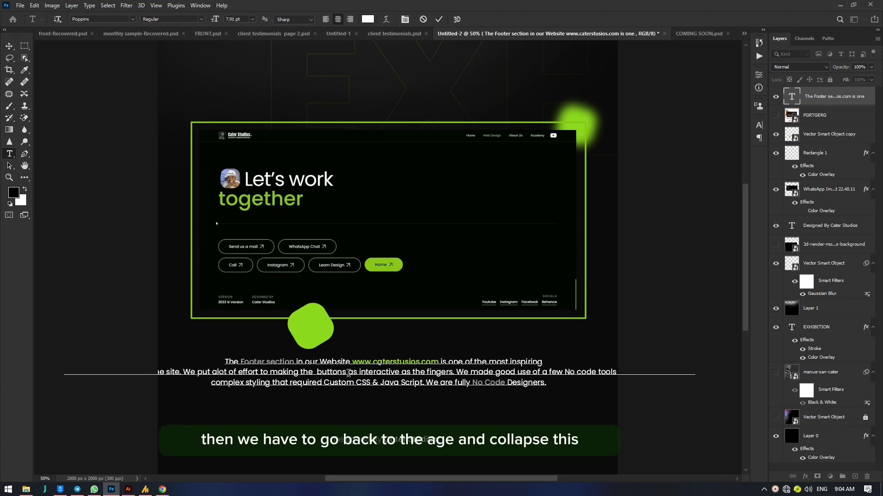
pyautogui.press('BackSpace')
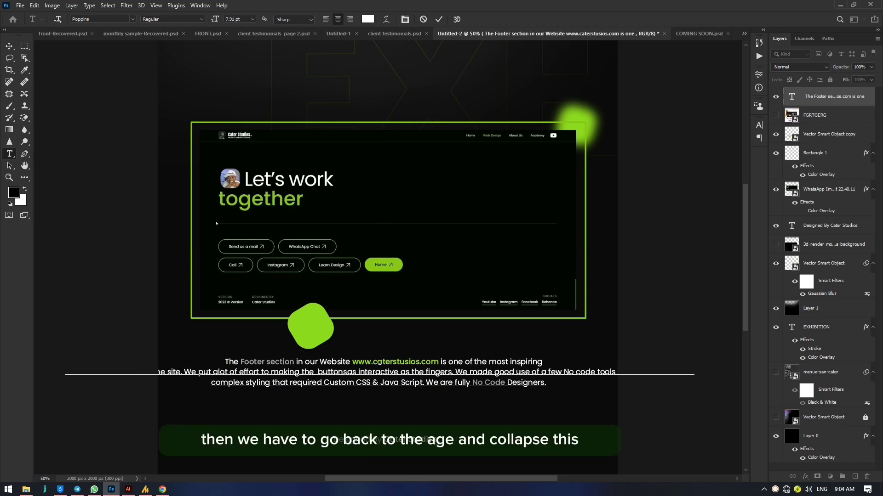
pyautogui.press('Return')
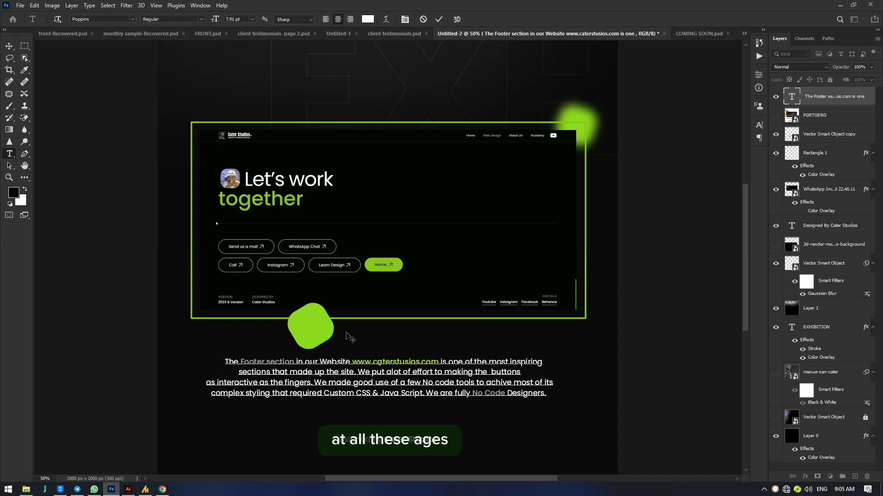
# - Undo the line-break edits around the word "buttons" in the paragraph
pyautogui.click(9, 46)
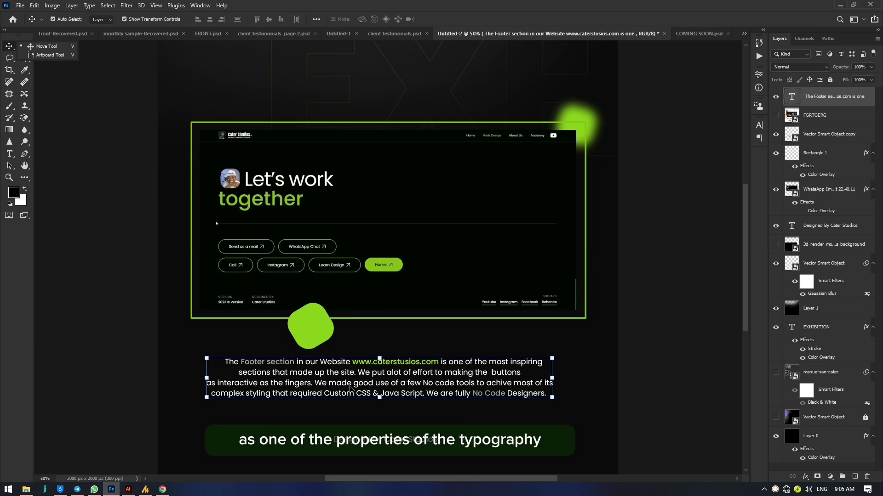
pyautogui.click(8, 156)
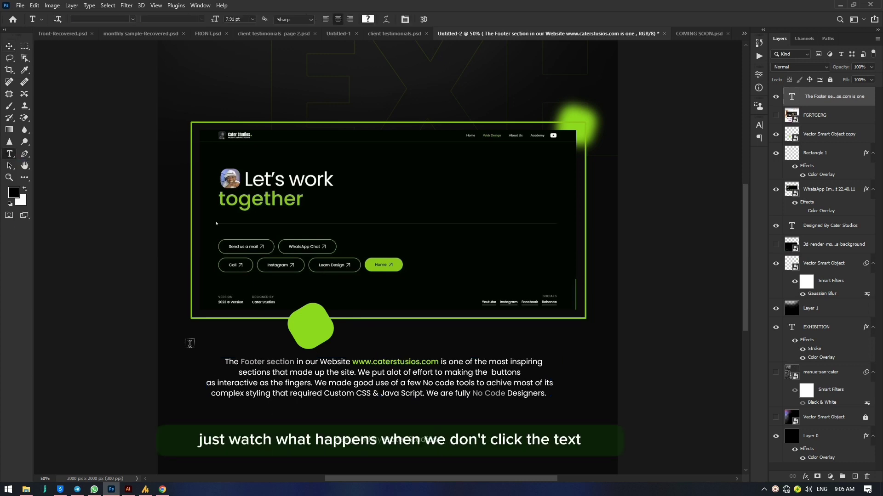
pyautogui.click(6, 47)
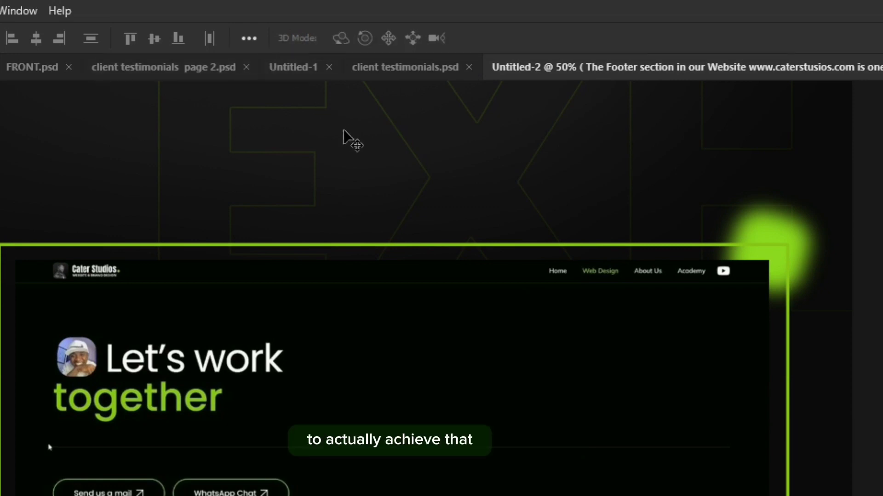
pyautogui.press('ctrl')
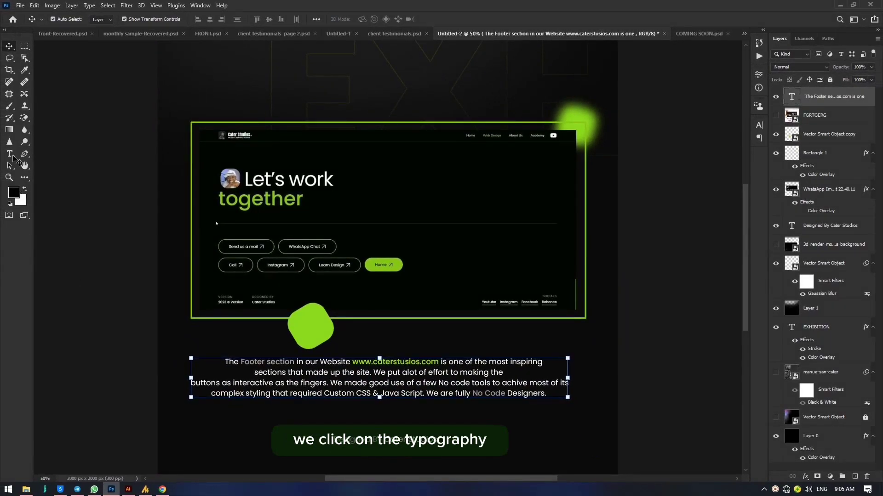
# - Left-align the paragraph text and move it back onto the canvas beneath the mockup
pyautogui.click(11, 155)
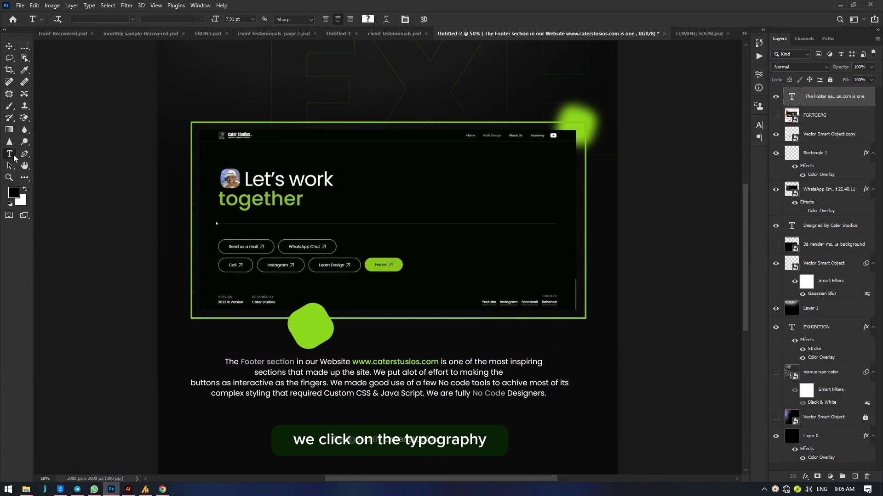
pyautogui.click(325, 19)
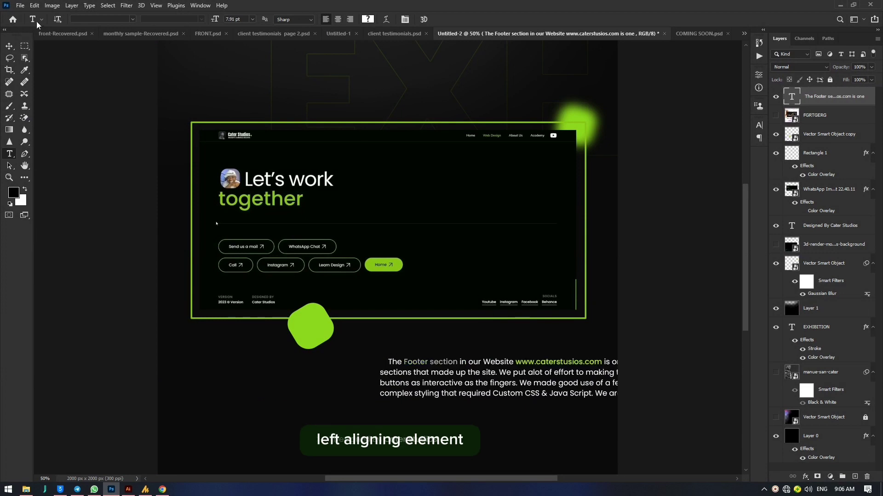
pyautogui.click(10, 46)
pyautogui.moveTo(548, 365); pyautogui.dragTo(379, 365)
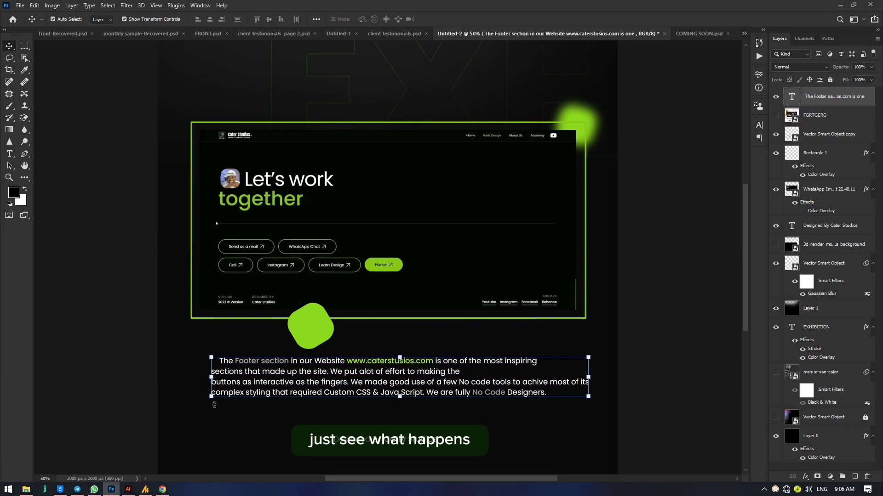
# - Delete the blank space before "The" so the first line starts flush, and reselect the paragraph layer
pyautogui.click(9, 154)
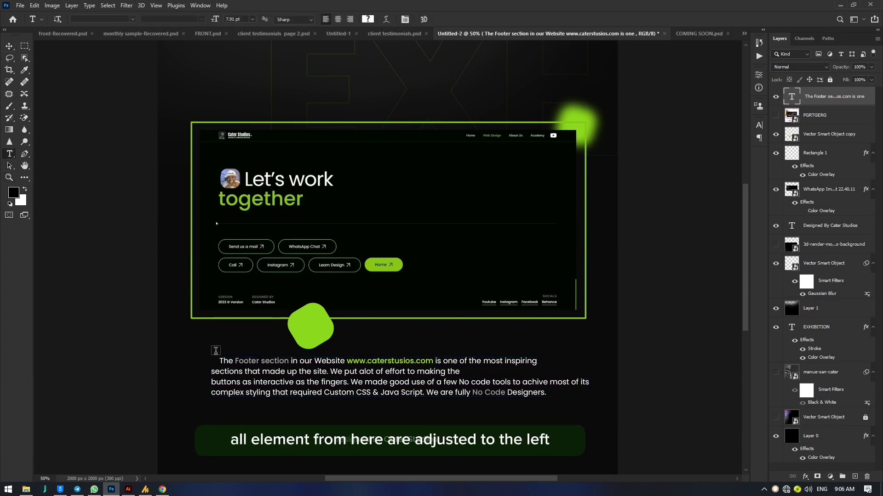
pyautogui.click(216, 361)
pyautogui.moveTo(219, 362); pyautogui.dragTo(203, 362)
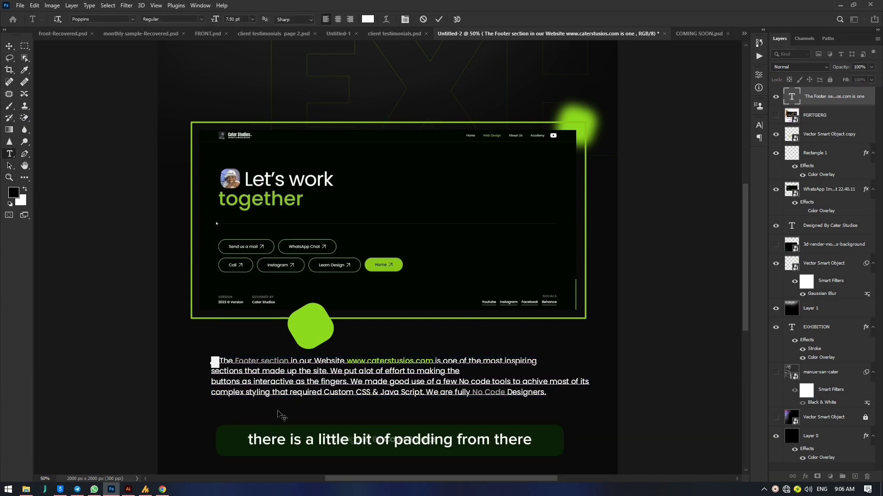
pyautogui.press('BackSpace')
pyautogui.click(8, 47)
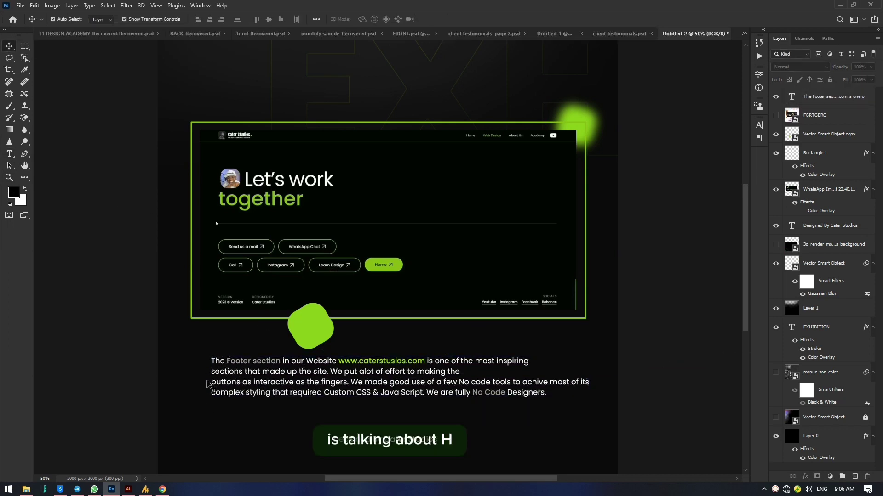
pyautogui.click(339, 372)
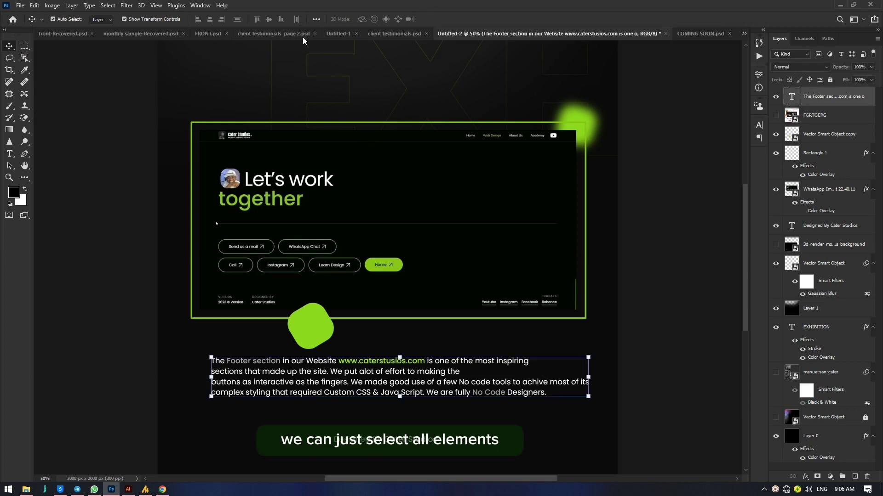
# - Right-align the paragraph text and move it back onto the canvas beneath the mockup
pyautogui.click(9, 154)
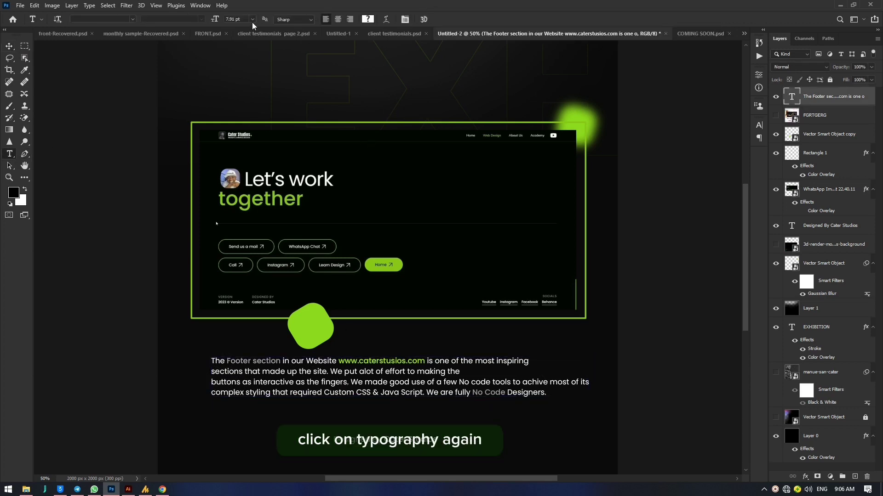
pyautogui.click(349, 20)
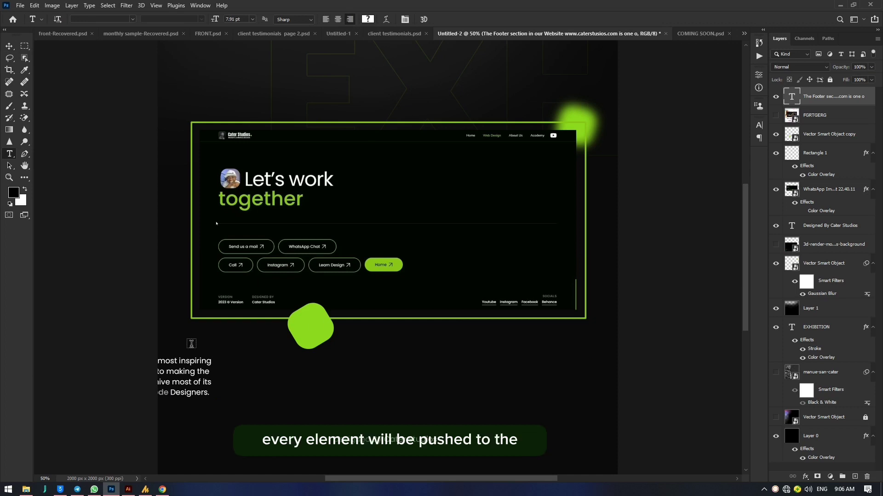
pyautogui.click(9, 46)
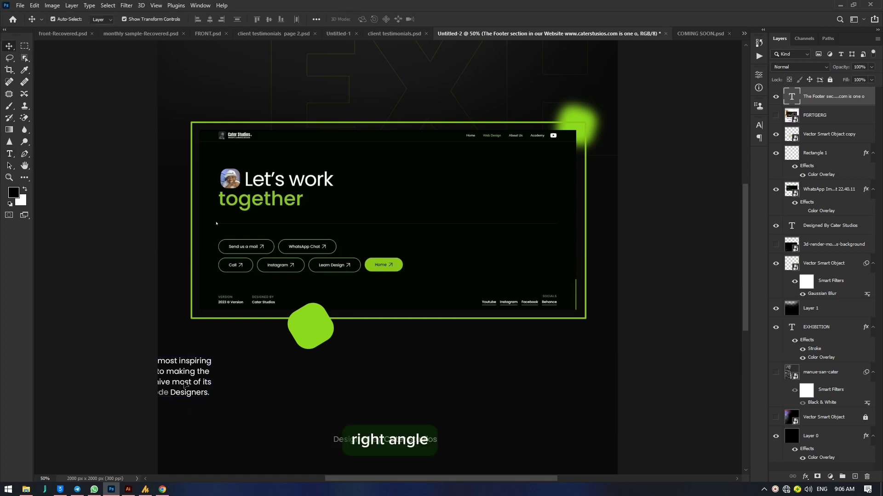
pyautogui.moveTo(184, 385); pyautogui.dragTo(534, 386)
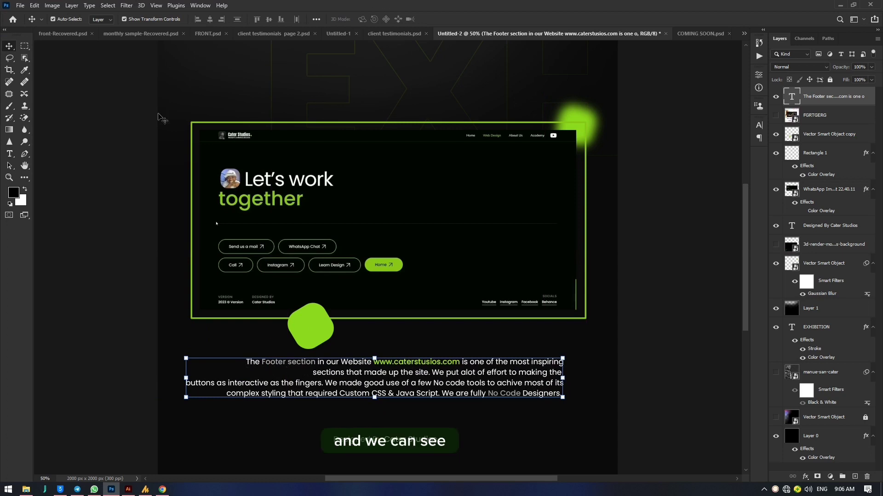
# - Center-align the paragraph text and reposition it in the middle of the canvas beneath the mockup
pyautogui.press('t')
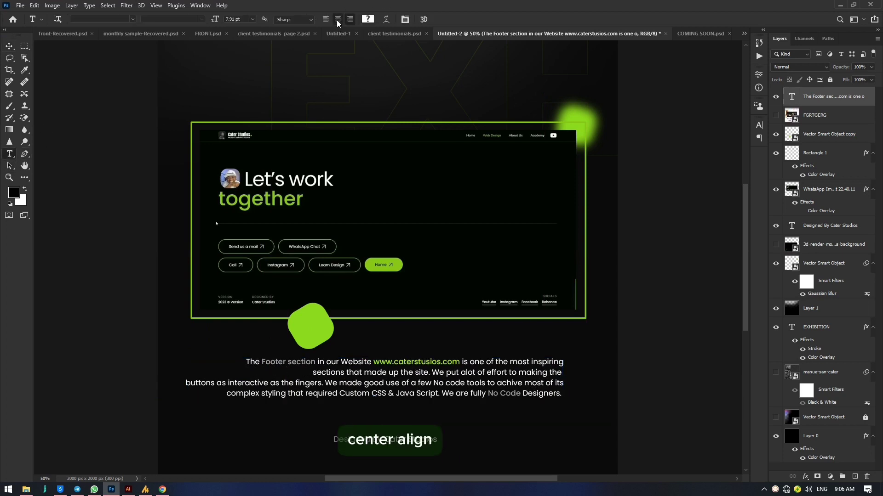
pyautogui.click(338, 20)
pyautogui.click(9, 46)
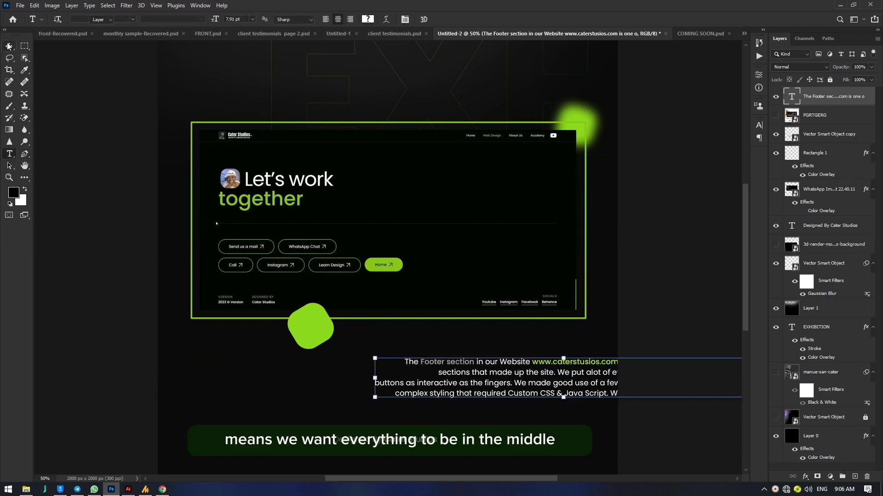
pyautogui.moveTo(550, 381); pyautogui.dragTo(367, 380)
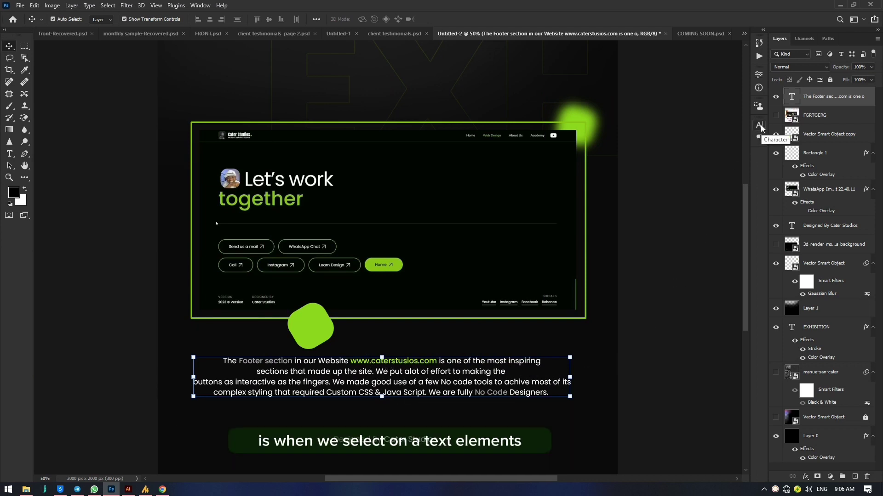
pyautogui.click(9, 154)
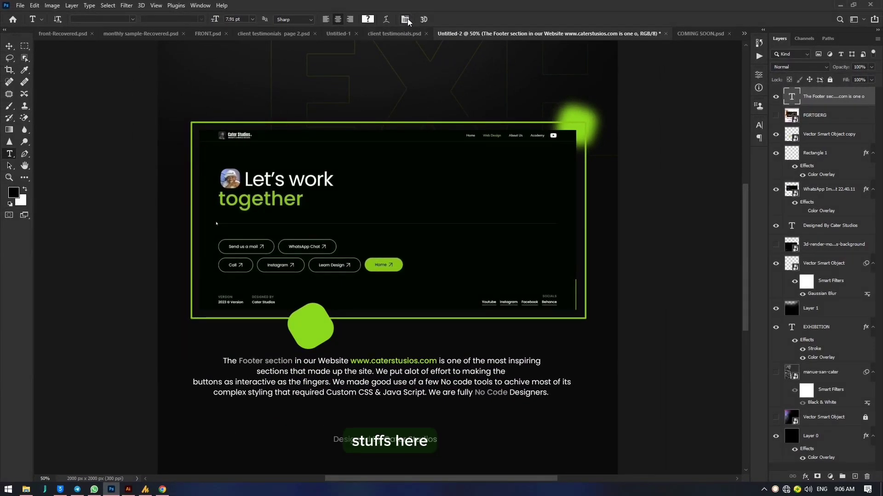
pyautogui.click(369, 19)
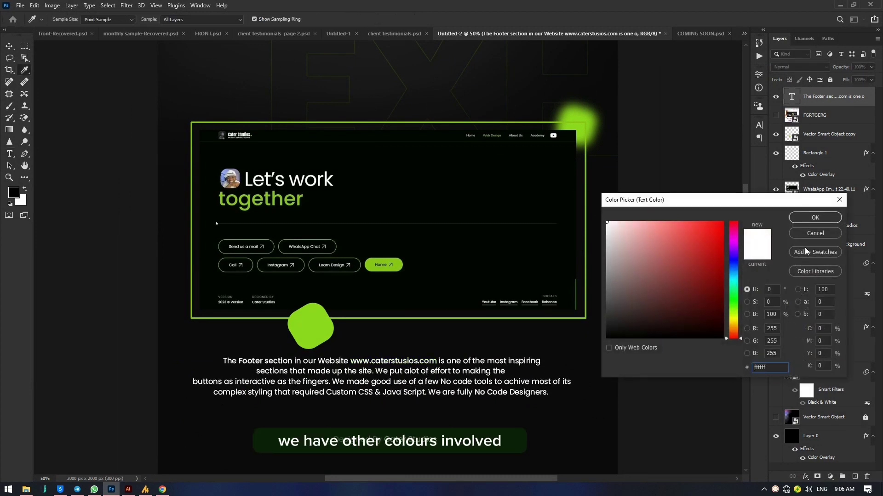
pyautogui.click(797, 231)
pyautogui.moveTo(190, 379); pyautogui.dragTo(371, 379)
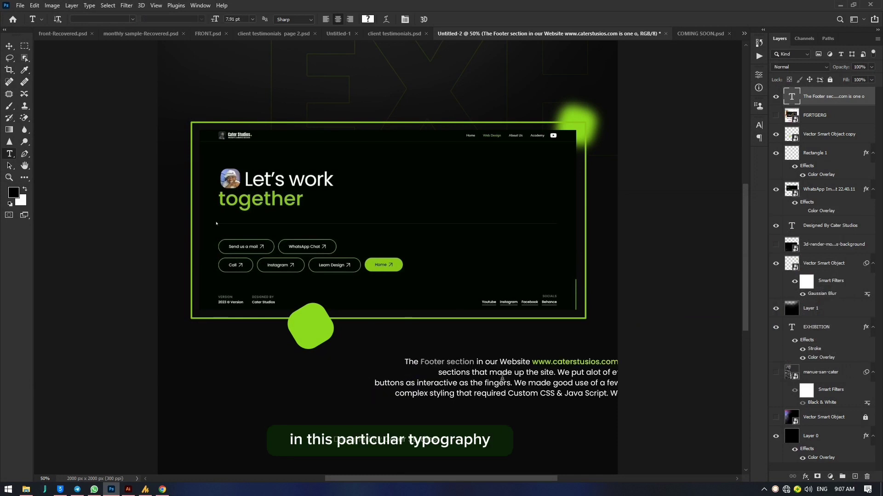
pyautogui.hotkey('ctrl', 'z')
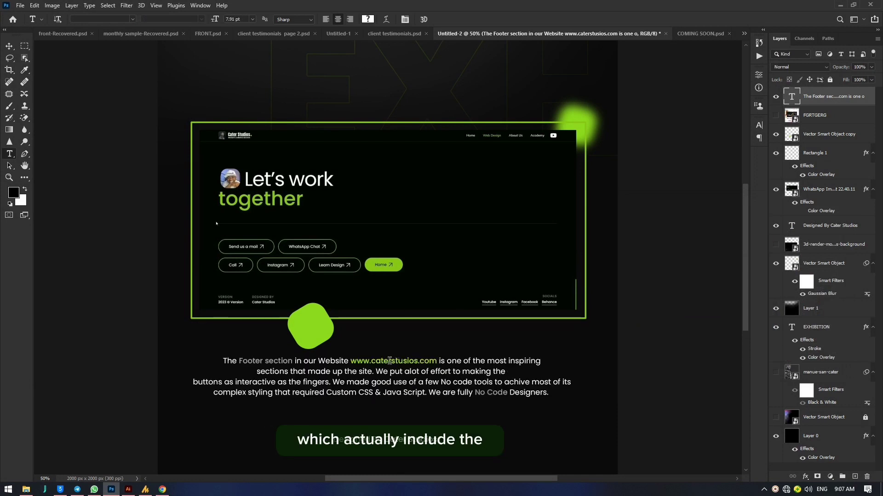
# - Bring up the paragraph's character settings and increase its leading to 27 pt
pyautogui.click(405, 19)
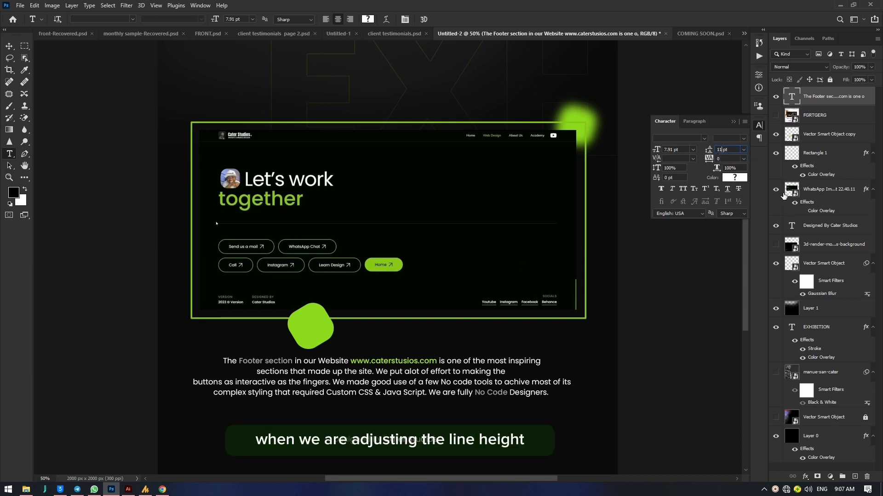
pyautogui.write('17')
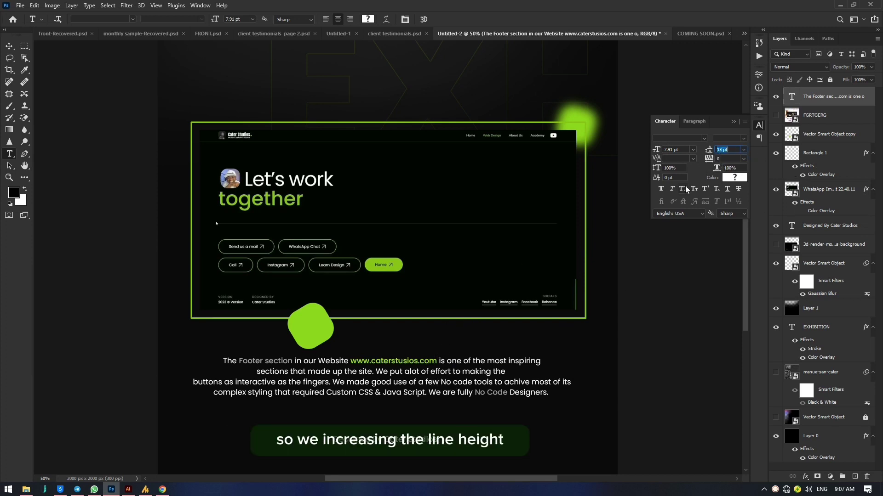
pyautogui.press('Up')
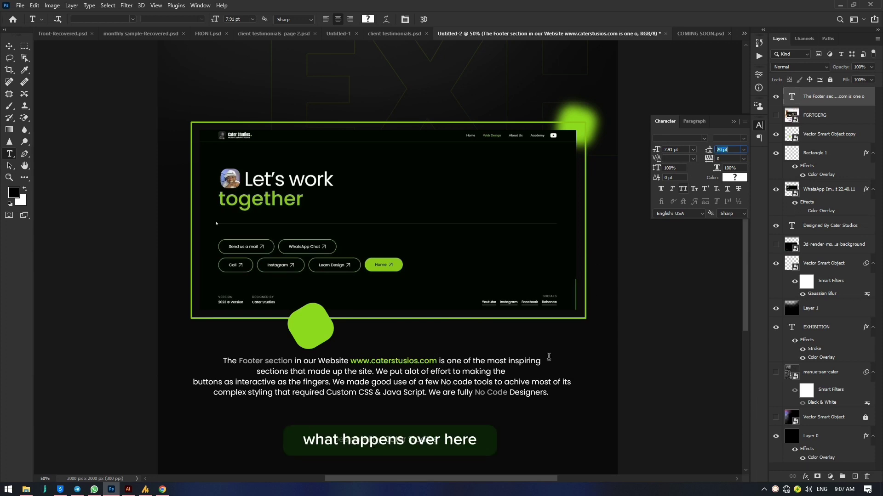
pyautogui.press('Up')
pyautogui.press('Up')
pyautogui.press('Up')
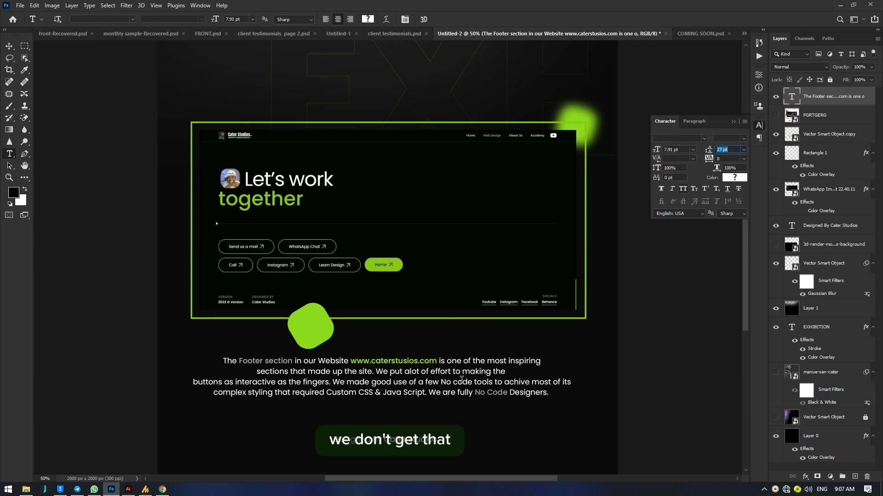
# - Select all of the paragraph's text and reduce its leading to 16 pt
pyautogui.click(454, 363)
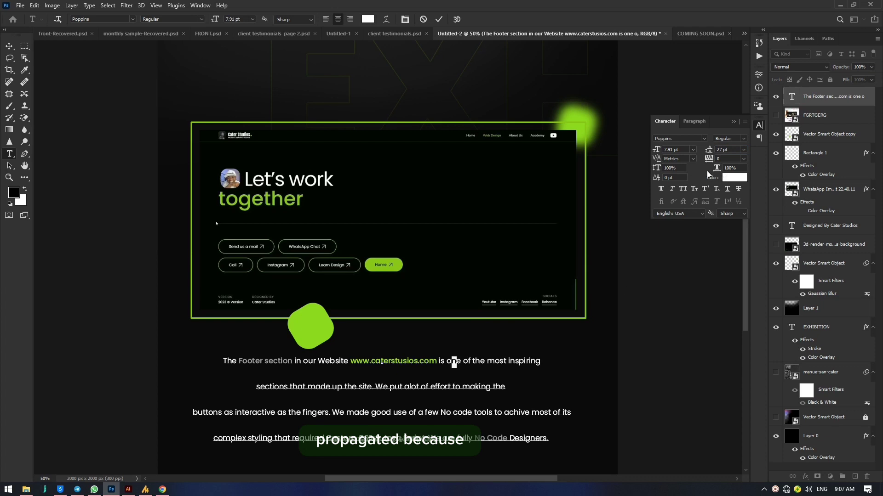
pyautogui.hotkey('ctrl', 'a')
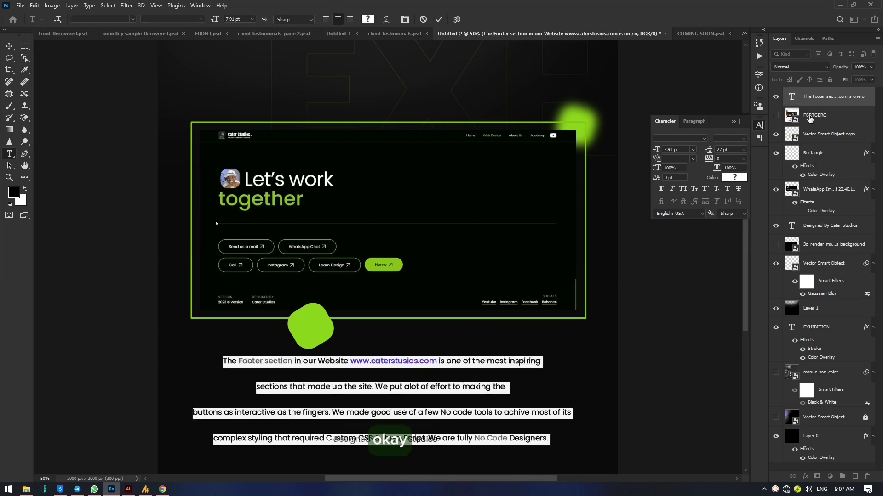
pyautogui.click(722, 149)
pyautogui.press('Down')
pyautogui.press('Down')
pyautogui.press('Down')
pyautogui.press('Down')
pyautogui.press('Down')
pyautogui.press('Down')
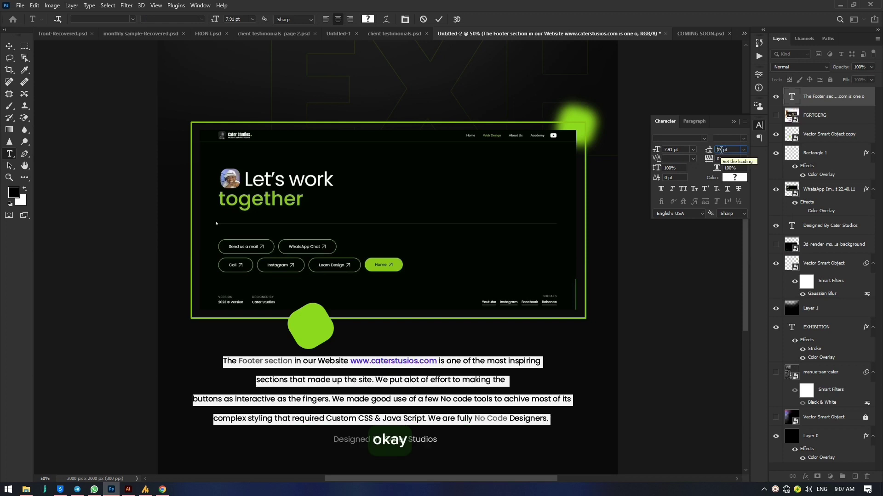
pyautogui.press('Down')
pyautogui.press('Down')
pyautogui.press('Down')
pyautogui.press('Down')
pyautogui.press('Down')
pyautogui.press('Up')
pyautogui.press('Up')
pyautogui.press('Up')
pyautogui.press('Up')
pyautogui.press('Up')
pyautogui.press('Down')
pyautogui.press('Down')
pyautogui.press('Down')
pyautogui.press('Down')
pyautogui.press('Down')
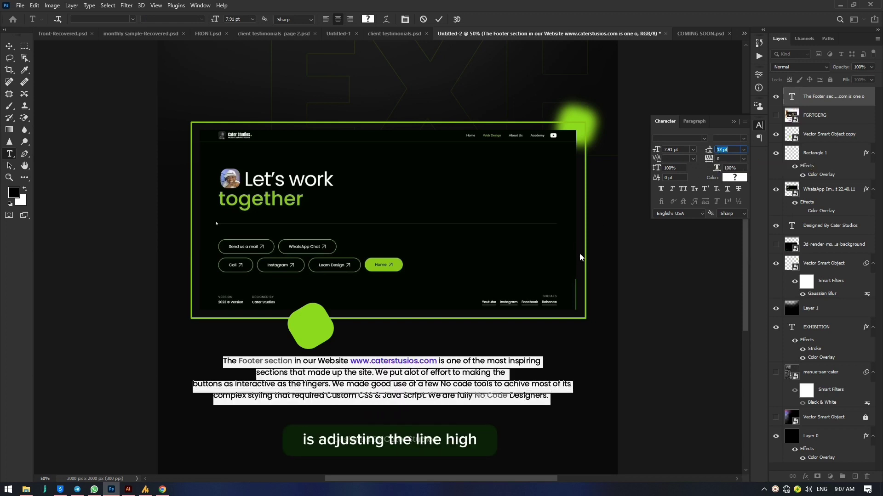
pyautogui.press('Up')
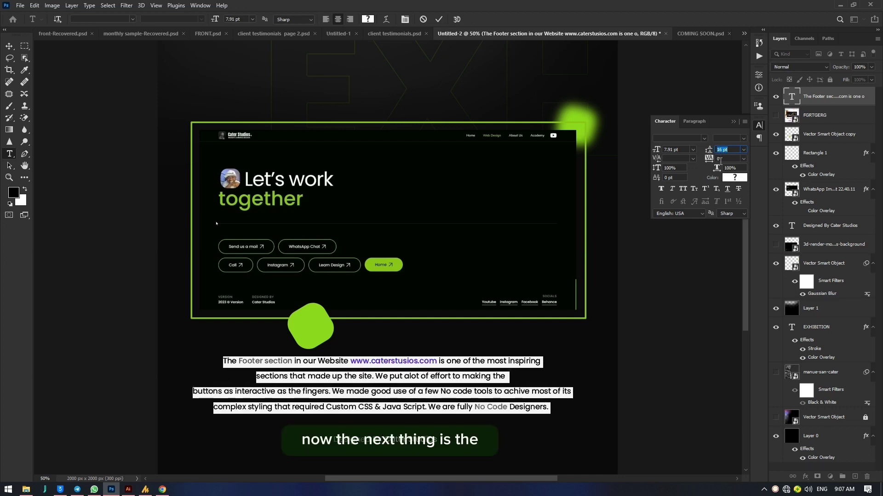
# - Widen the tracking of the selected paragraph text to 360
pyautogui.click(720, 159)
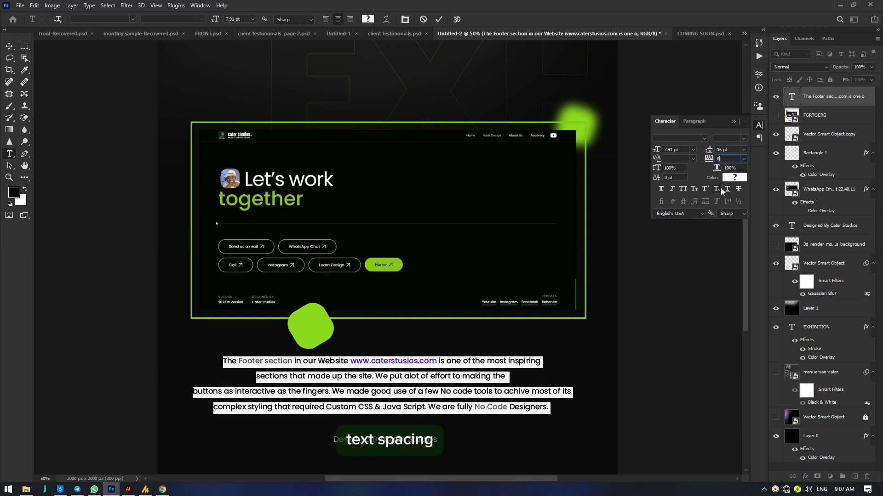
pyautogui.press('Up')
pyautogui.press('Up')
pyautogui.press('Up')
pyautogui.press('Up')
pyautogui.press('Up')
pyautogui.press('Up')
pyautogui.press('Up')
pyautogui.press('Up')
pyautogui.press('Up')
pyautogui.press('Up')
pyautogui.press('Up')
pyautogui.press('Up')
pyautogui.press('Up')
pyautogui.press('Up')
pyautogui.press('Up')
pyautogui.press('Up')
pyautogui.press('Up')
pyautogui.press('Up')
pyautogui.press('Up')
pyautogui.press('Up')
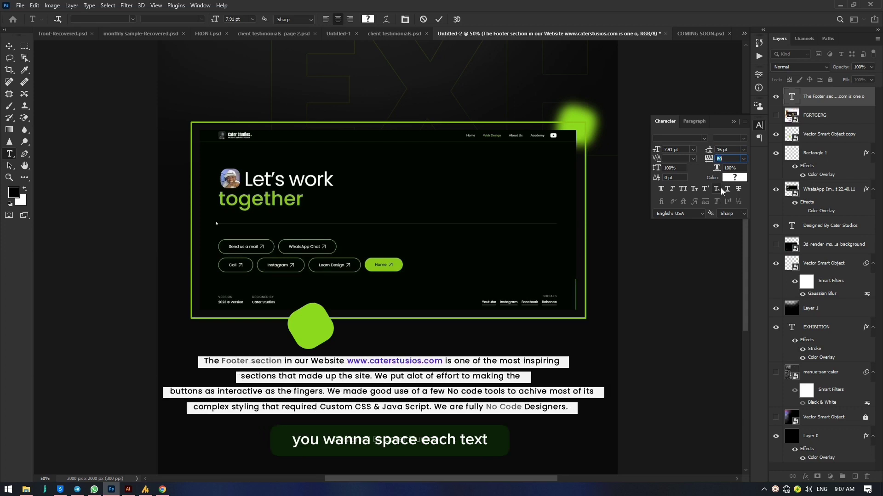
pyautogui.press('Up')
pyautogui.press('Up')
pyautogui.press('Up')
pyautogui.press('Up')
pyautogui.press('Up')
pyautogui.press('Up')
pyautogui.press('Up')
pyautogui.press('Up')
pyautogui.press('Up')
pyautogui.press('Up')
pyautogui.press('Up')
pyautogui.press('Up')
pyautogui.press('Up')
pyautogui.press('Up')
pyautogui.press('Up')
pyautogui.press('Up')
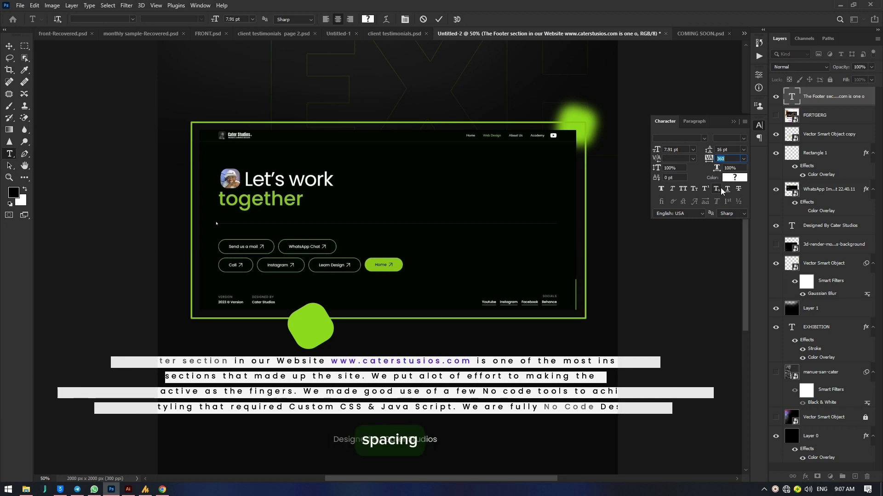
# - Tighten the tracking of the selected paragraph text to -180
pyautogui.press('Down')
pyautogui.press('Down')
pyautogui.press('Down')
pyautogui.press('Down')
pyautogui.press('Down')
pyautogui.press('Down')
pyautogui.press('Down')
pyautogui.press('Down')
pyautogui.press('Down')
pyautogui.press('Down')
pyautogui.press('Down')
pyautogui.press('Down')
pyautogui.press('Down')
pyautogui.press('Down')
pyautogui.press('Down')
pyautogui.press('Down')
pyautogui.press('Down')
pyautogui.press('Down')
pyautogui.press('Down')
pyautogui.press('Down')
pyautogui.press('Down')
pyautogui.press('Down')
pyautogui.press('Down')
pyautogui.press('Down')
pyautogui.press('Down')
pyautogui.press('Down')
pyautogui.press('Down')
pyautogui.press('Down')
pyautogui.press('Down')
pyautogui.press('Down')
pyautogui.press('Down')
pyautogui.press('Down')
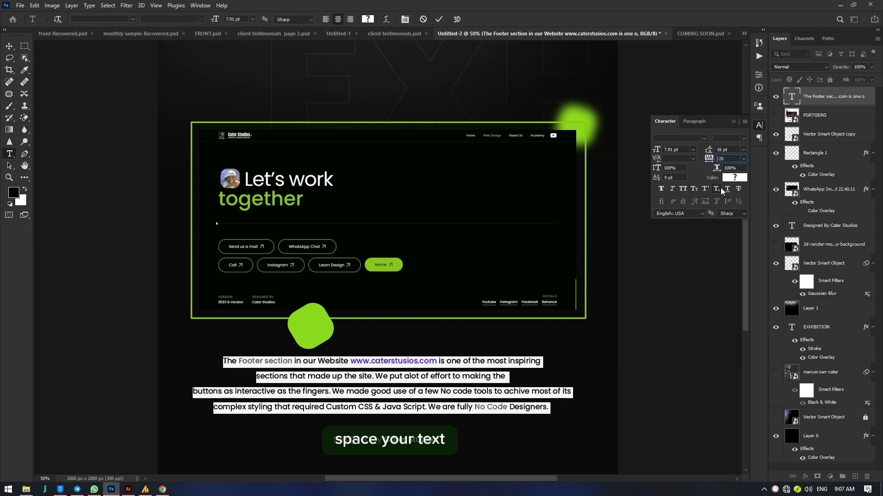
pyautogui.press('Down')
pyautogui.press('Down')
pyautogui.press('Down')
pyautogui.press('Down')
pyautogui.press('Down')
pyautogui.press('Down')
pyautogui.press('Down')
pyautogui.press('Down')
pyautogui.press('Down')
pyautogui.press('Down')
pyautogui.press('Down')
pyautogui.press('Down')
pyautogui.press('Down')
pyautogui.press('Down')
pyautogui.press('Down')
pyautogui.press('Down')
pyautogui.press('Down')
pyautogui.press('Down')
pyautogui.press('Down')
pyautogui.press('Down')
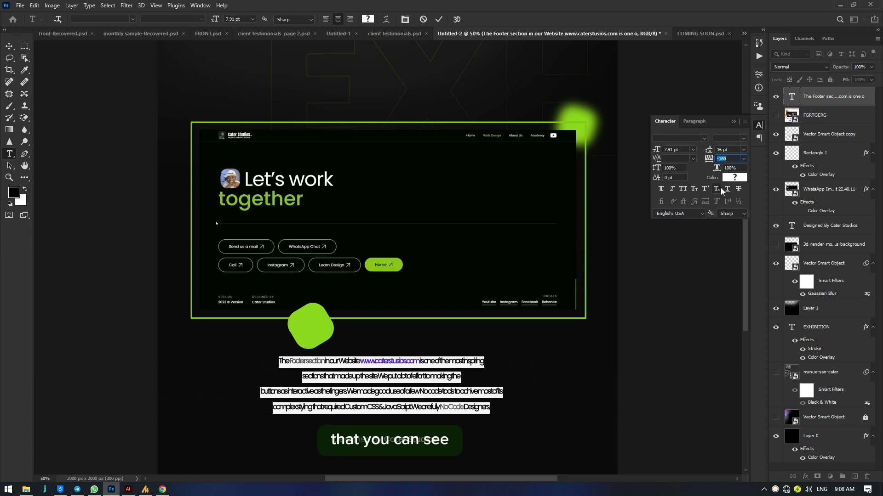
# - Set the tracking of the selected paragraph text to 20
pyautogui.press('Up')
pyautogui.press('Up')
pyautogui.press('Up')
pyautogui.press('Up')
pyautogui.press('Up')
pyautogui.press('Up')
pyautogui.press('Up')
pyautogui.press('Up')
pyautogui.press('Up')
pyautogui.press('Up')
pyautogui.press('Up')
pyautogui.press('Up')
pyautogui.press('Up')
pyautogui.press('Up')
pyautogui.press('Up')
pyautogui.press('Up')
pyautogui.press('Up')
pyautogui.press('Up')
pyautogui.press('Up')
pyautogui.press('Up')
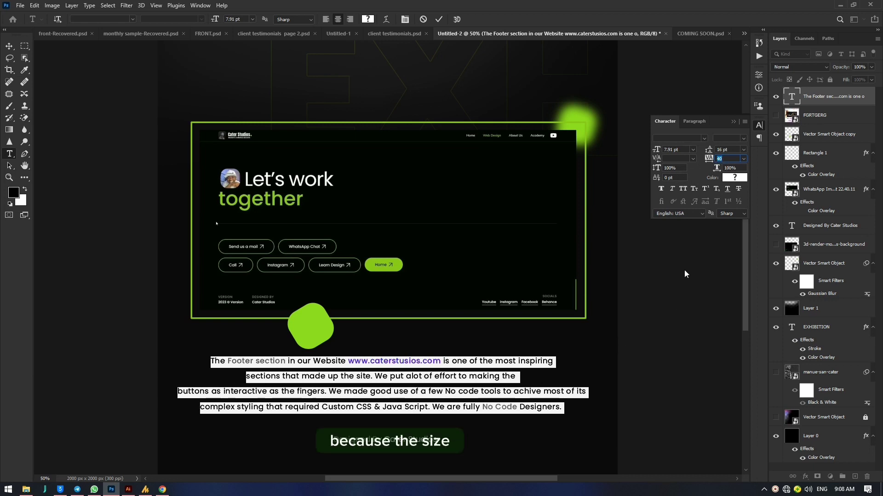
pyautogui.press('Down')
pyautogui.press('Down')
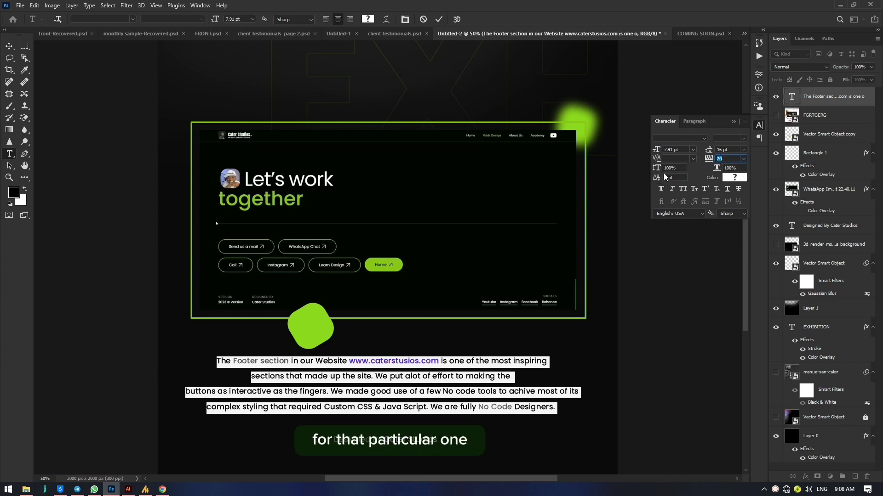
# - Set the font size of the selected paragraph text to 11 pt
pyautogui.click(672, 150)
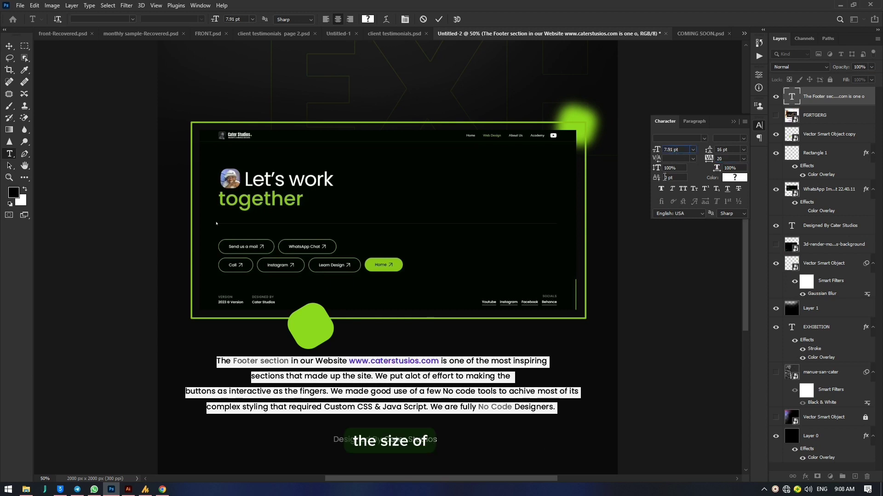
pyautogui.write('11')
pyautogui.press('Return')
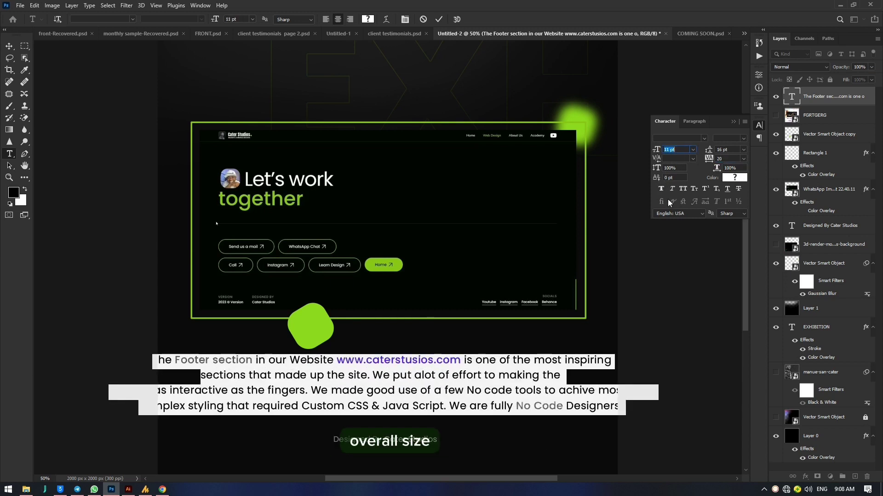
# - Increase the font size of the selected paragraph text to 14 pt
pyautogui.press('Up')
pyautogui.press('Up')
pyautogui.press('Up')
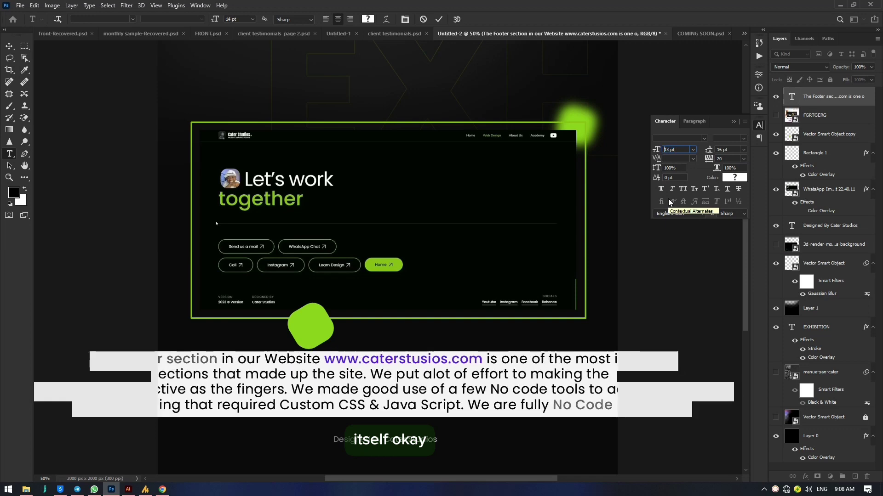
# - Reduce the font size of the selected paragraph text to 6 pt
pyautogui.press('Down')
pyautogui.press('Down')
pyautogui.press('Down')
pyautogui.press('Down')
pyautogui.press('Down')
pyautogui.press('Down')
pyautogui.press('Down')
# - Try the 62DRAGZ font on the selected paragraph text and undo the font change
pyautogui.click(704, 137)
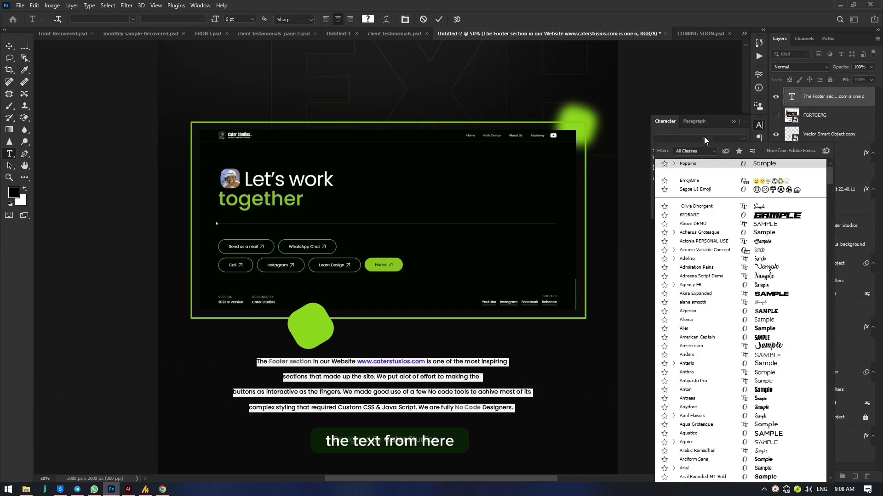
pyautogui.press('Down')
pyautogui.press('Down')
pyautogui.press('Down')
pyautogui.press('Down')
pyautogui.press('Return')
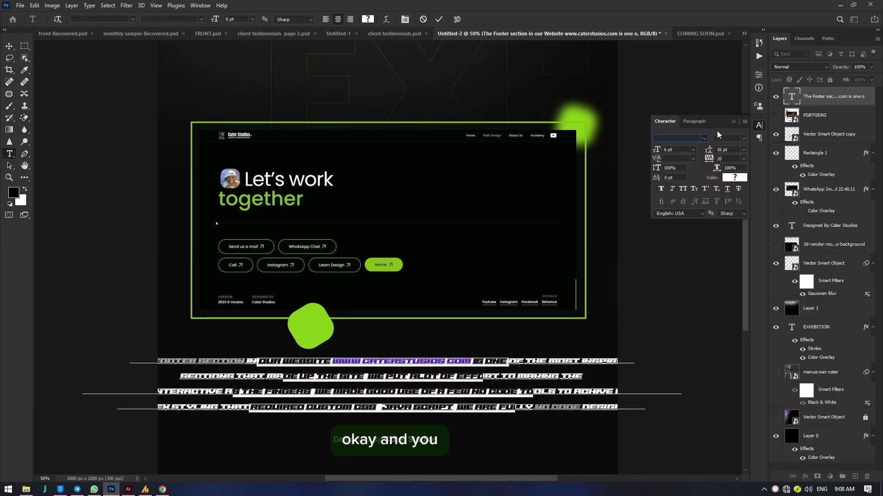
pyautogui.hotkey('ctrl', 'z')
# - Look at the available font styles, try the Above DEMO font on the selected paragraph text, and undo it
pyautogui.click(743, 139)
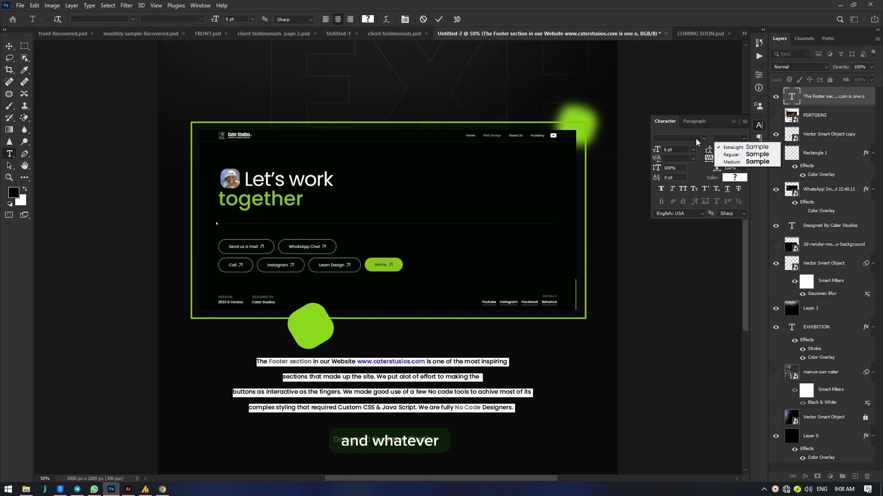
pyautogui.click(729, 128)
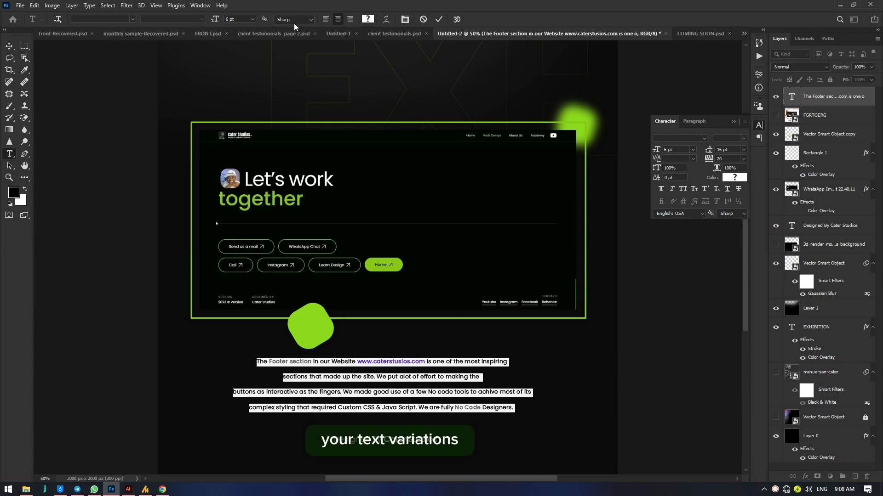
pyautogui.click(132, 18)
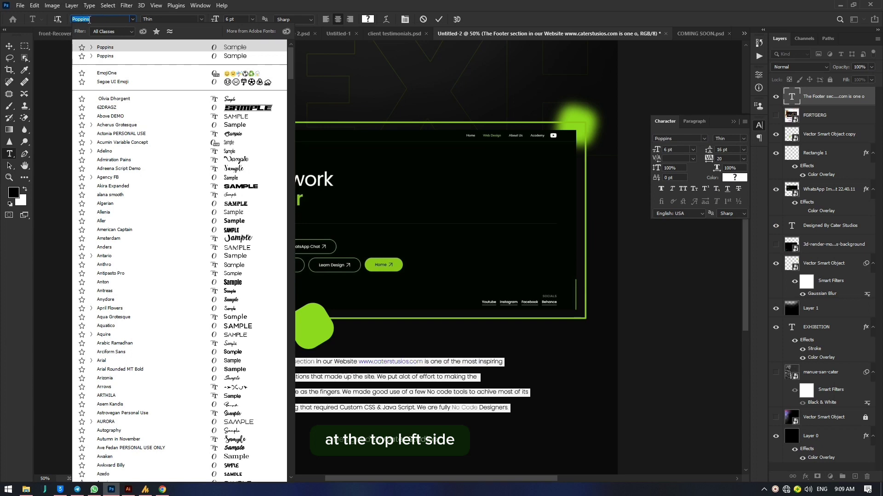
pyautogui.click(113, 116)
pyautogui.hotkey('ctrl', 'z')
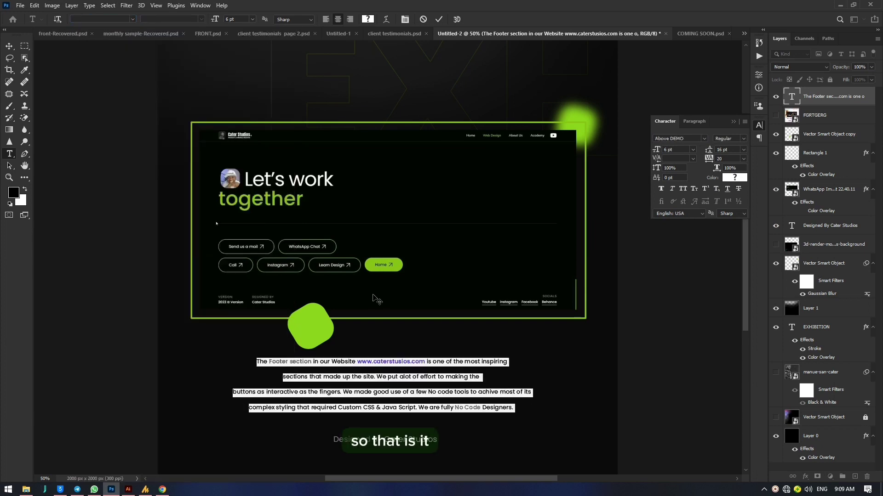
# - Finish editing the paragraph below the mockup and delete its text layer
pyautogui.click(9, 46)
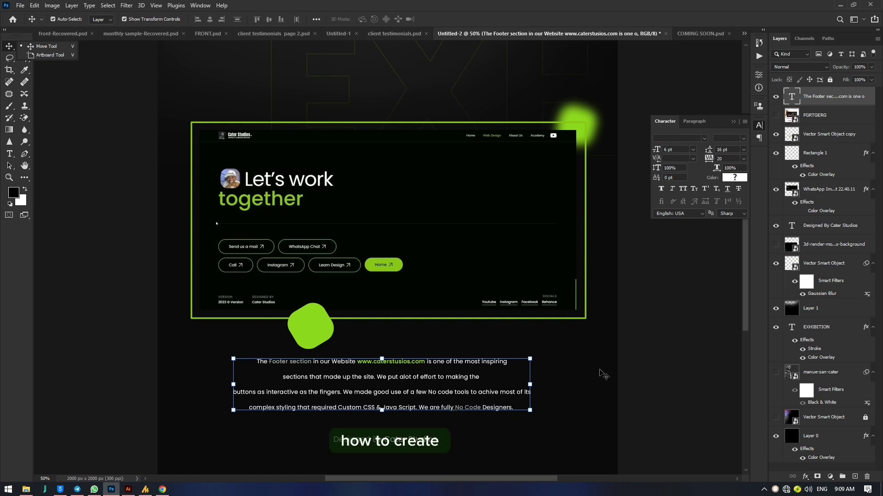
pyautogui.click(482, 386)
pyautogui.click(465, 381)
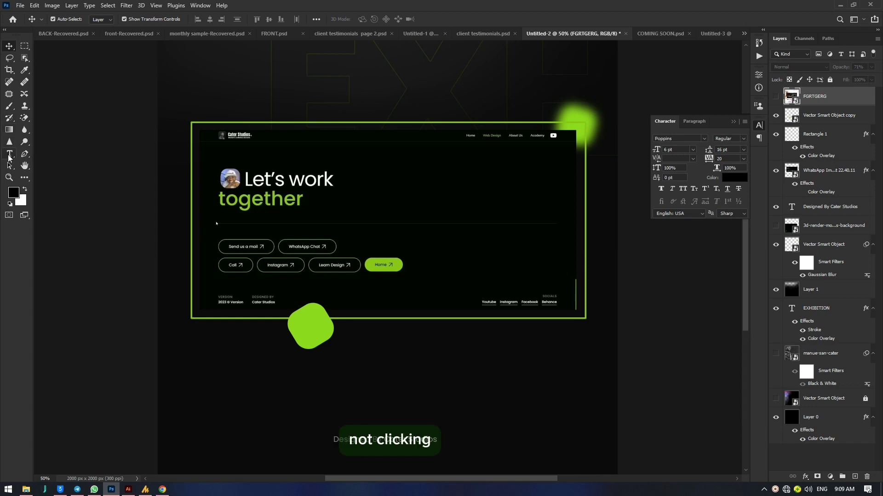
pyautogui.click(9, 154)
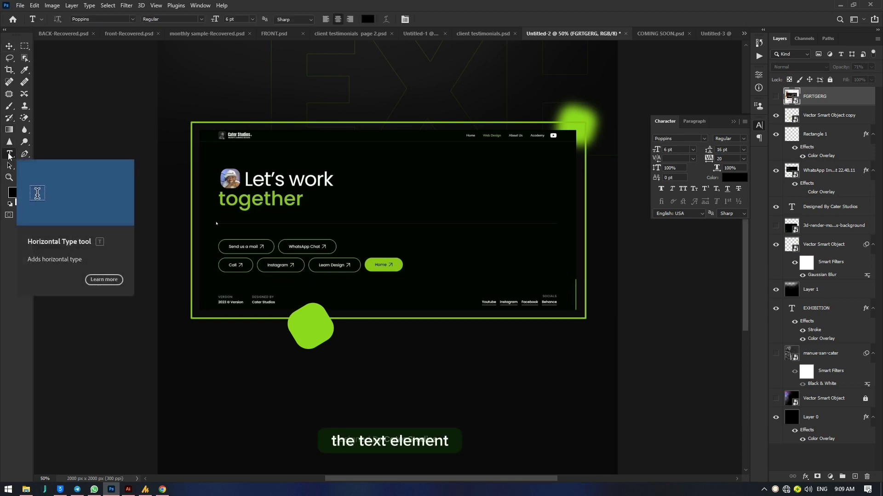
pyautogui.click(344, 386)
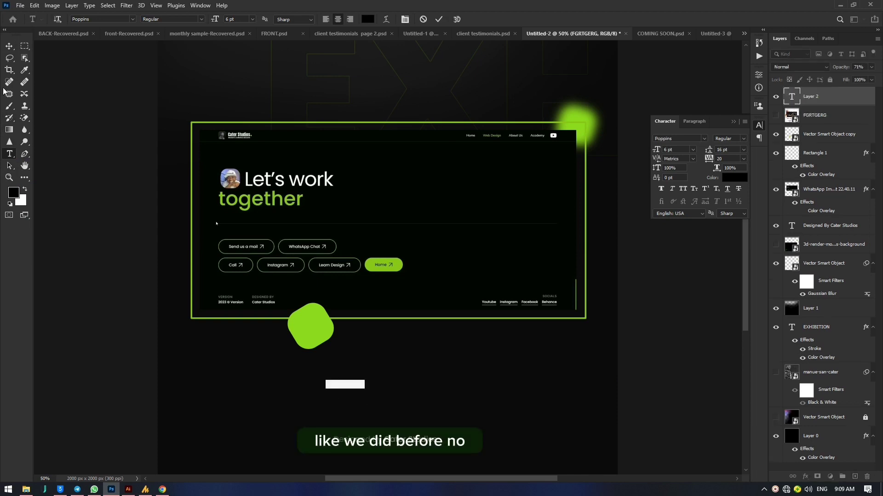
pyautogui.click(7, 46)
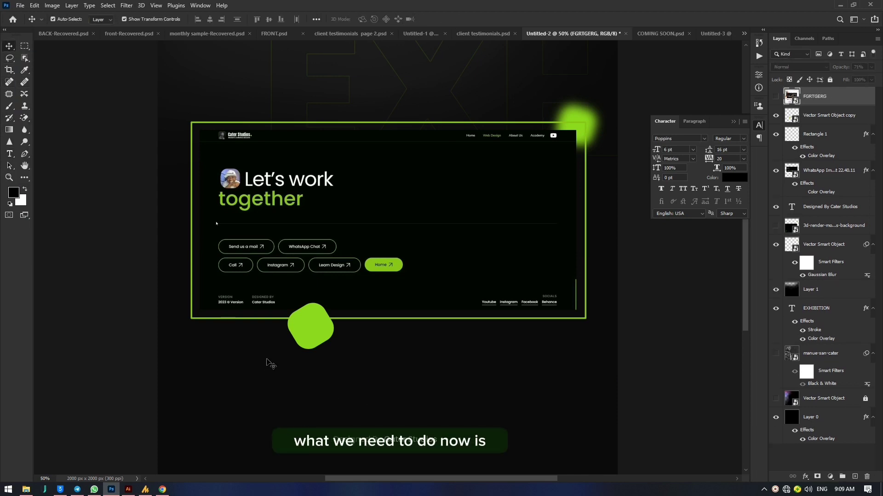
# - Draw a wide paragraph text box with the Horizontal Type tool in the empty area between the mockup and the "Designed By" line
pyautogui.click(9, 154)
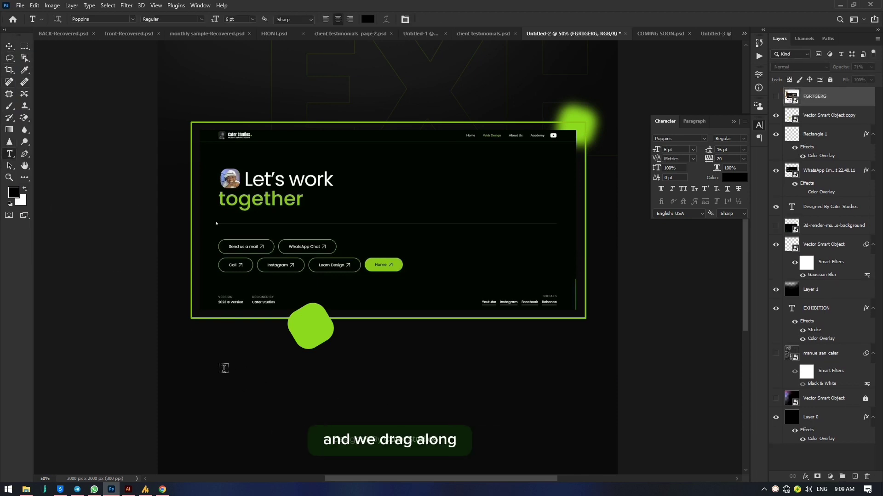
pyautogui.moveTo(214, 364); pyautogui.dragTo(561, 410)
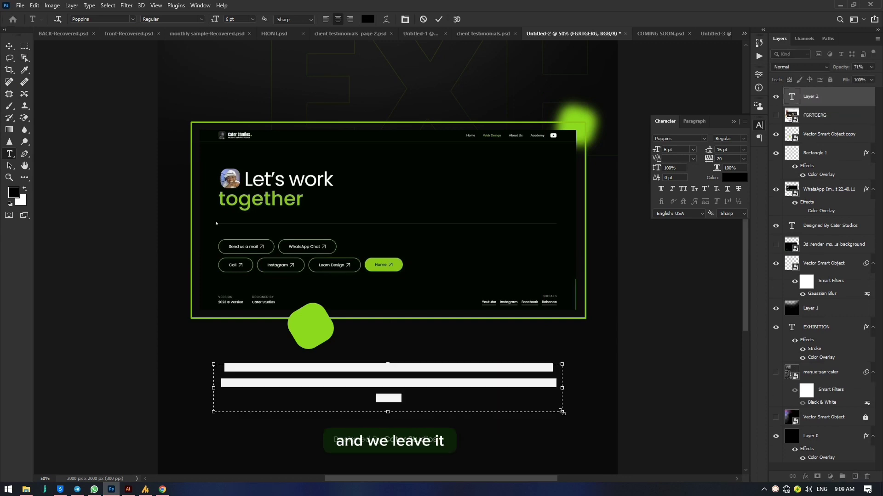
pyautogui.click(400, 386)
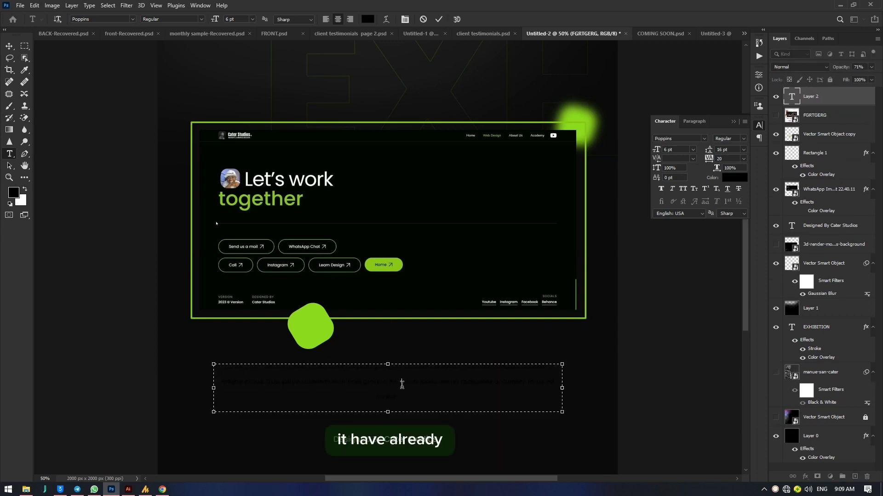
# - Select all of the placeholder text in the new text box and set its colour to white
pyautogui.hotkey('ctrl', 'a')
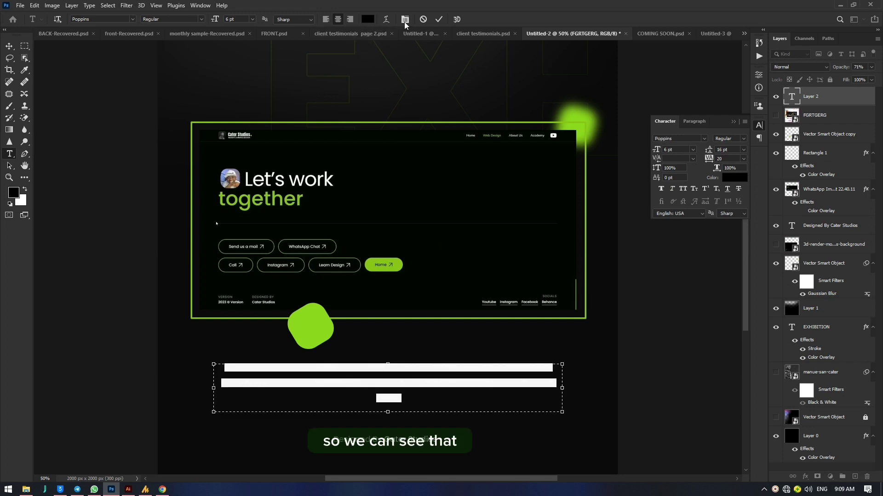
pyautogui.click(368, 19)
pyautogui.moveTo(614, 269); pyautogui.dragTo(607, 221)
pyautogui.click(833, 221)
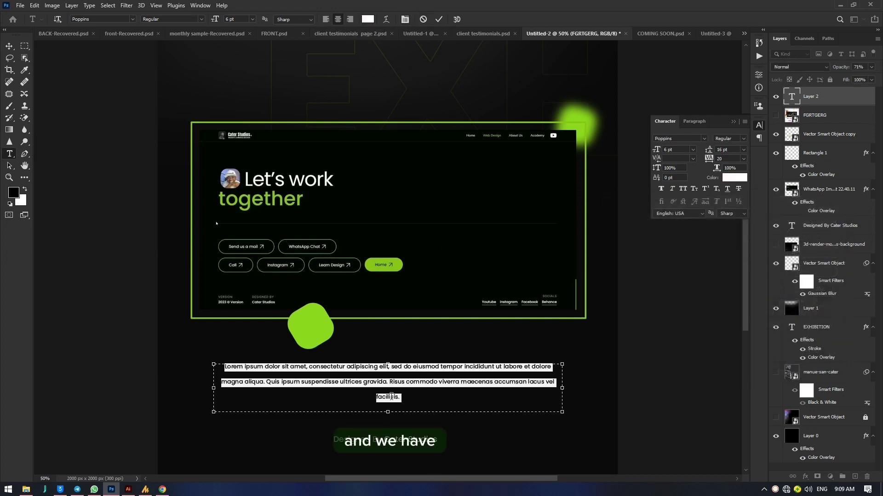
pyautogui.click(392, 384)
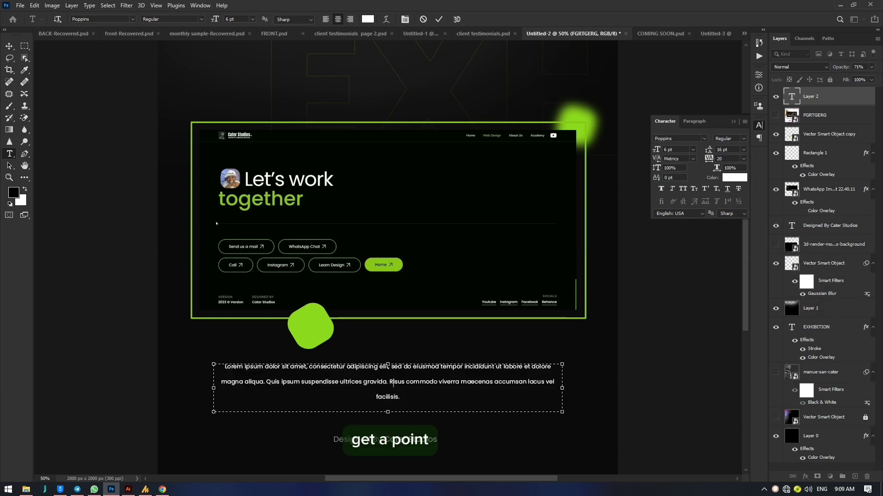
pyautogui.hotkey('ctrl', 'a')
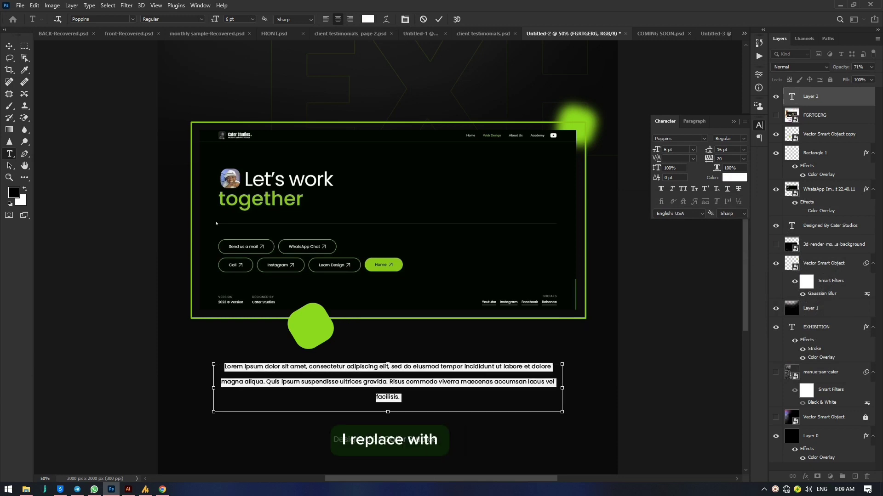
pyautogui.write('The Footer section in our Website www.caterstusios.com is one of the most inspiring sections that made up the site. We put alot of effort to making the buttons as interactive as the fingers. We made good use of a few No code tools to achive most of its complex styling that required Custom CSS & Java Script. We are fully No Code Designers.')
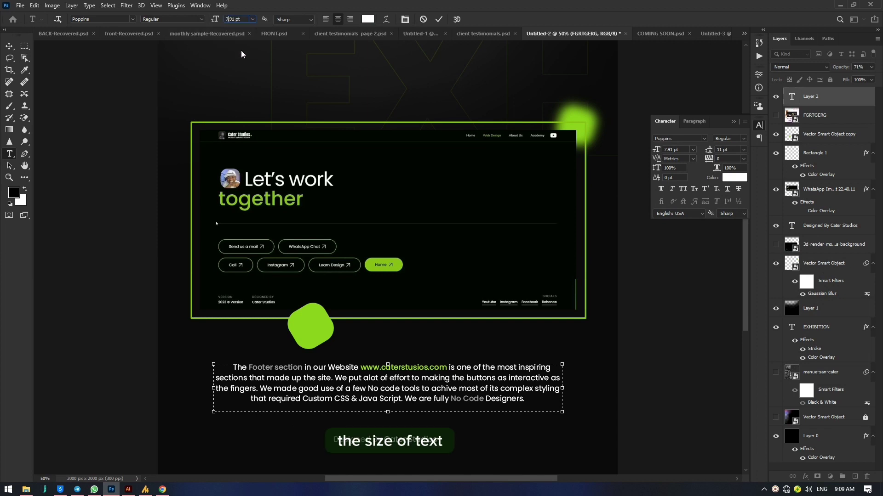
# - Try to set the font size to 11 pt without selecting the paragraph text
pyautogui.write('11')
pyautogui.press('Return')
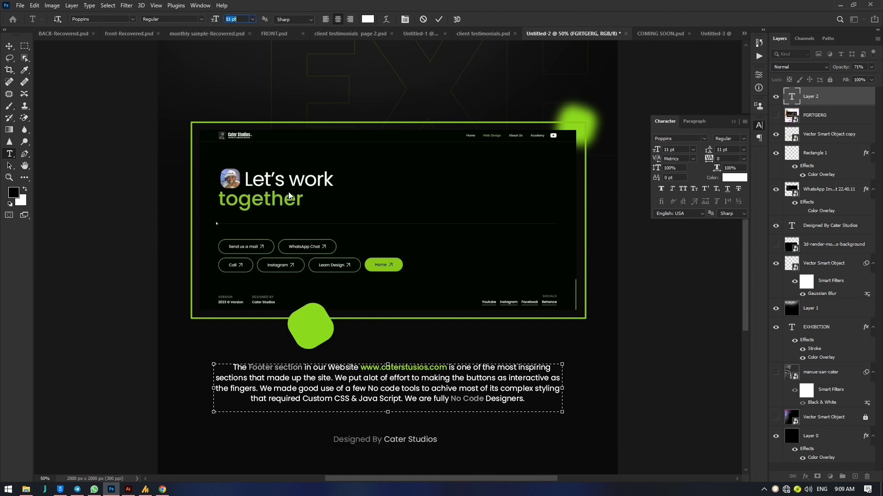
# - Select the entire paragraph in the text box, from its last word back to its first
pyautogui.hotkey('ctrl', 'a')
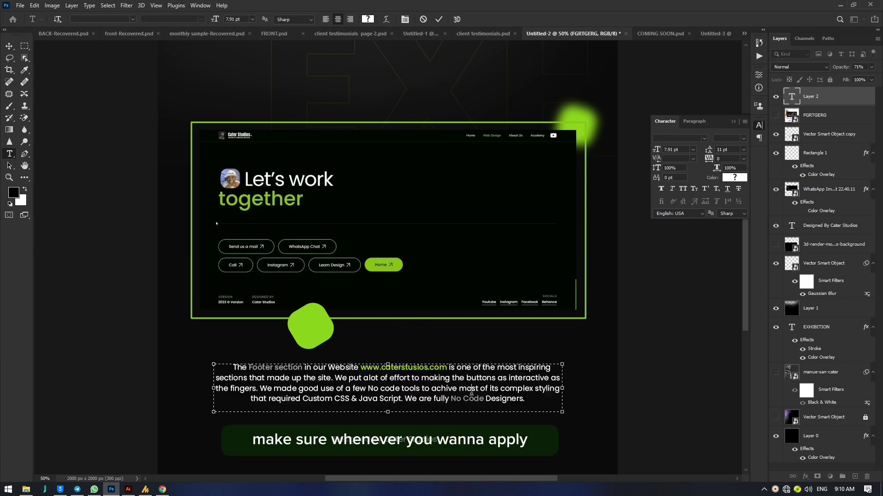
pyautogui.press('Right')
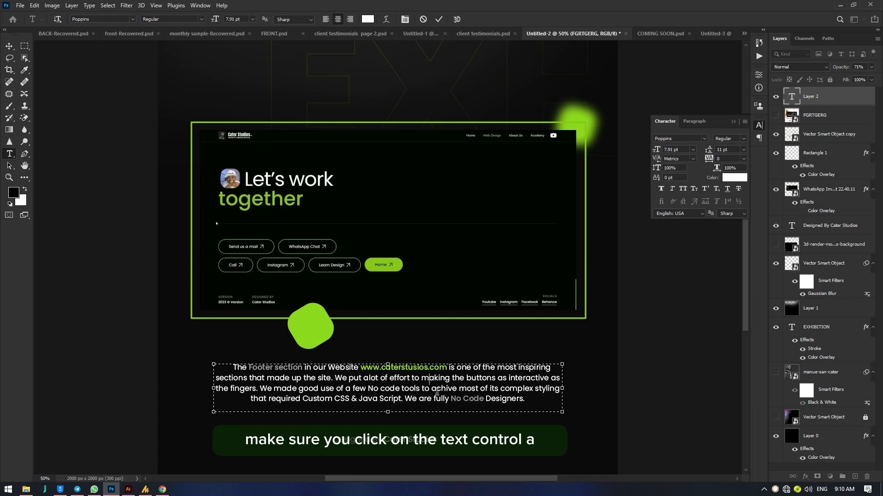
pyautogui.hotkey('ctrl', 'a')
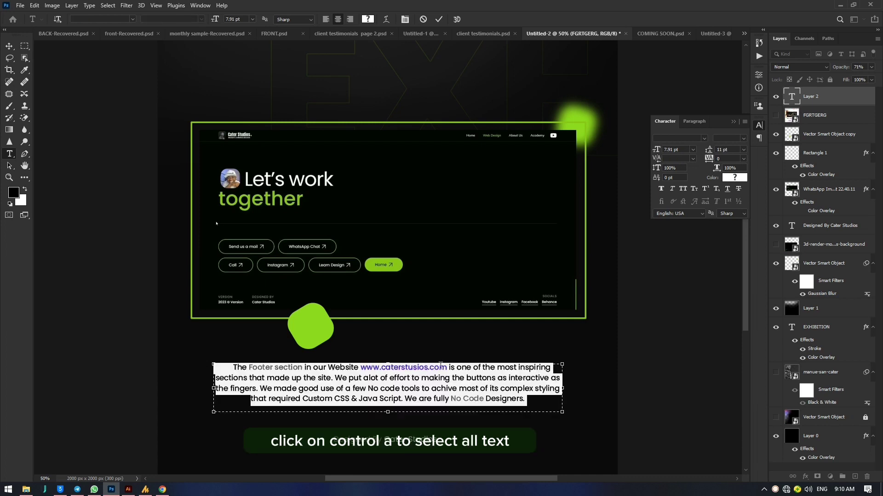
pyautogui.click(539, 406)
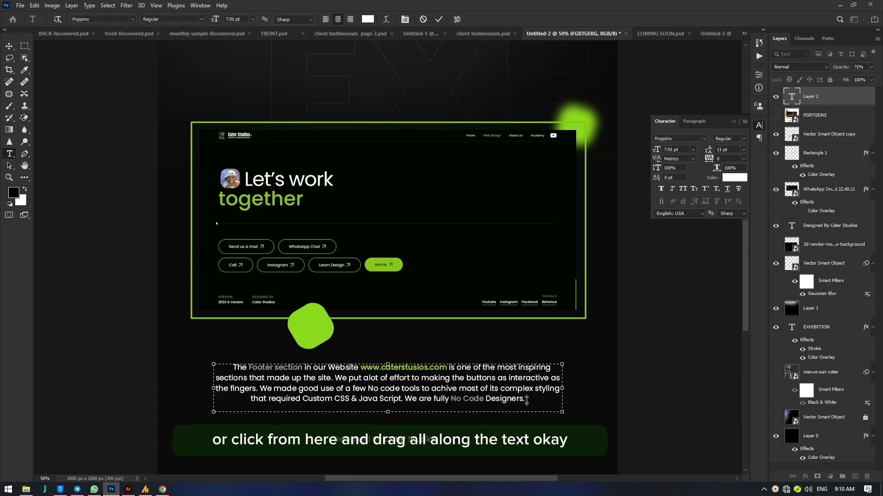
pyautogui.moveTo(526, 400); pyautogui.dragTo(231, 363)
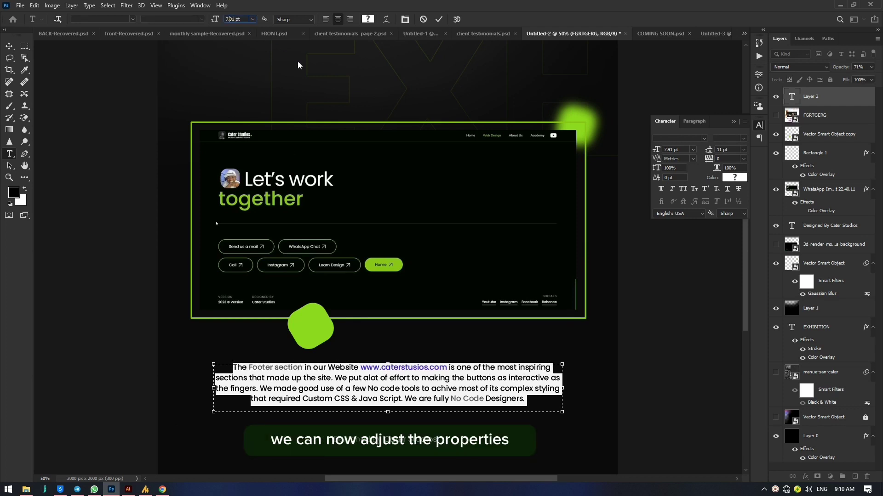
# - Increase the font size of the selected paragraph text to 17 pt
pyautogui.press('Up')
pyautogui.press('Up')
pyautogui.press('Up')
pyautogui.press('Up')
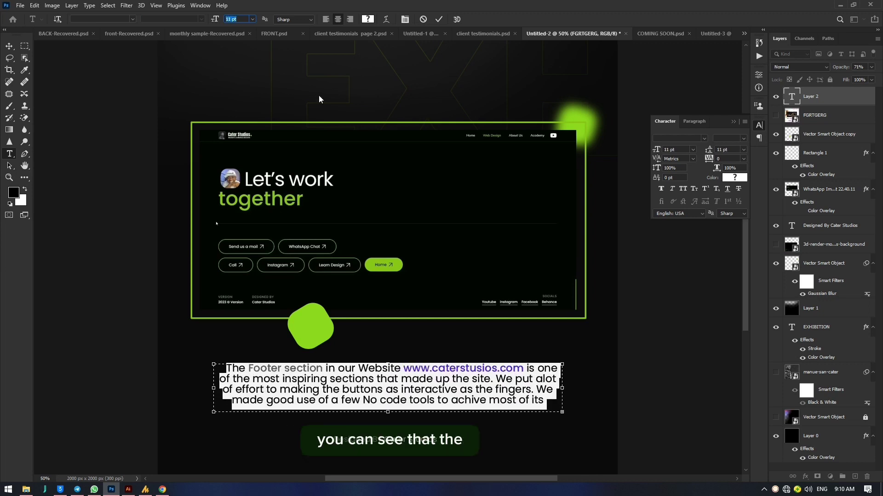
pyautogui.press('Up')
pyautogui.press('Up')
pyautogui.press('Up')
pyautogui.press('Up')
pyautogui.press('Up')
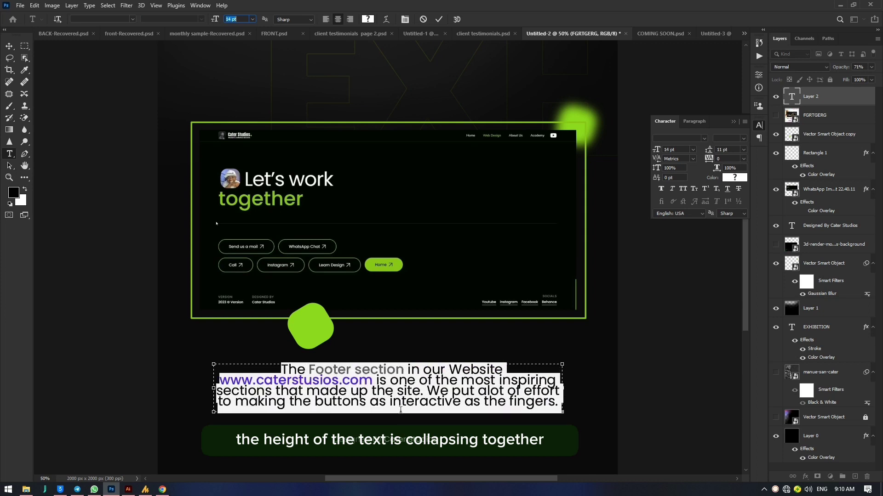
pyautogui.press('Up')
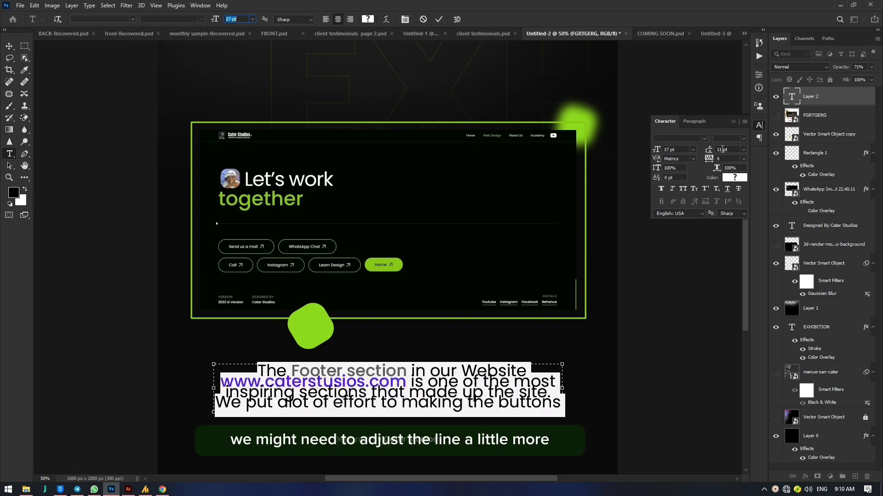
# - Try to set the font style of the selected paragraph text to Regular
pyautogui.click(723, 149)
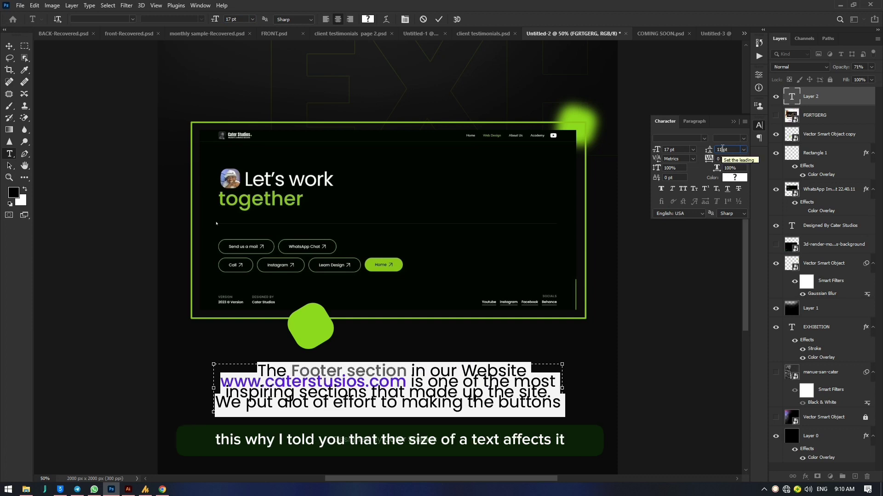
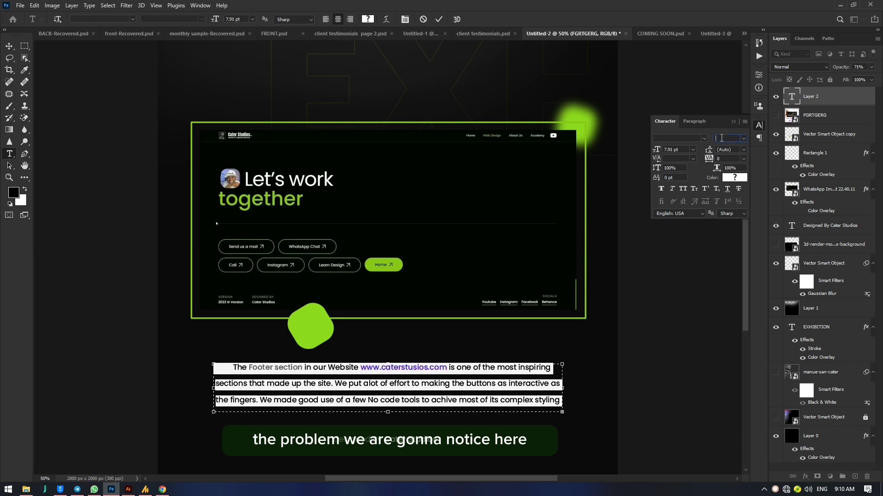
pyautogui.write('Regular')
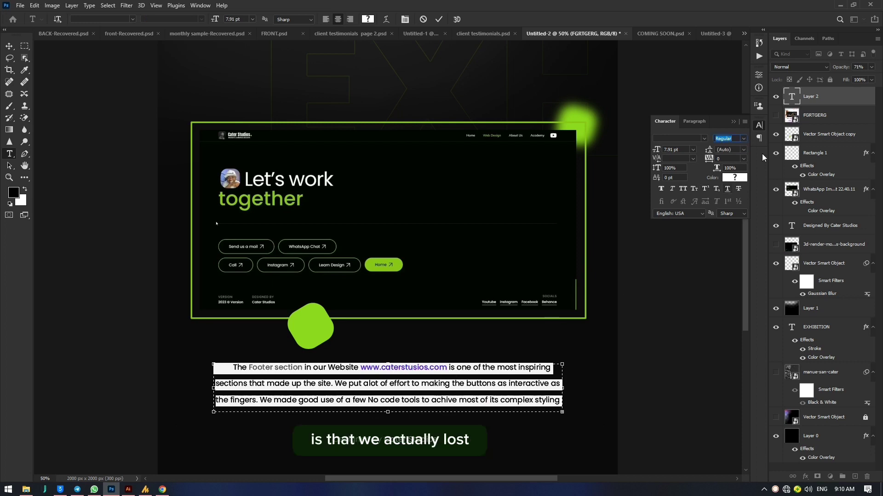
pyautogui.press('BackSpace')
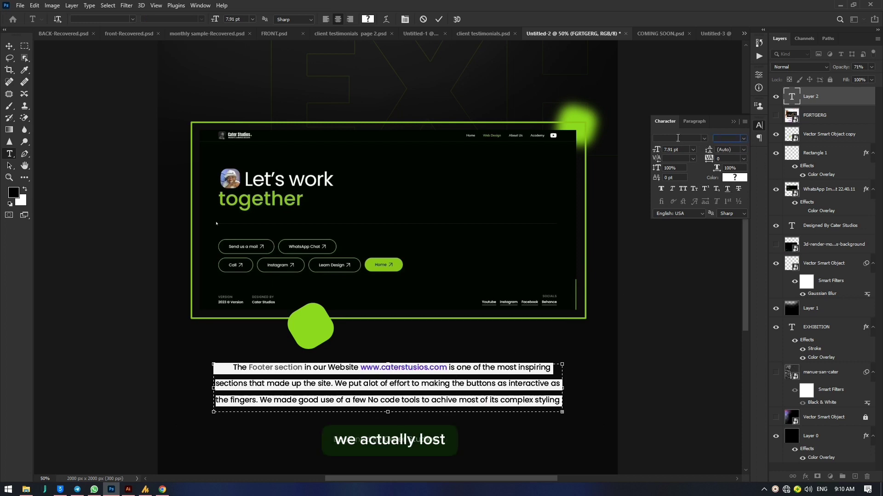
# - Set the selected paragraph's leading to 36 pt and raise it to 38 pt
pyautogui.click(728, 150)
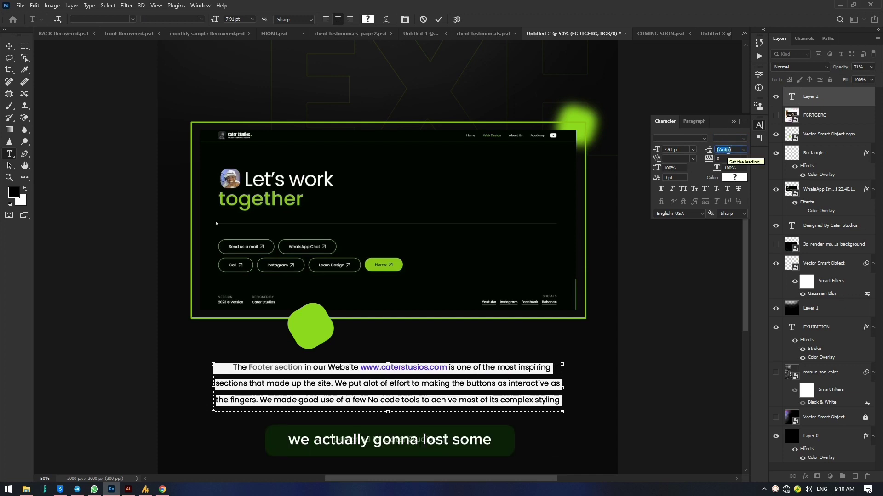
pyautogui.write('33')
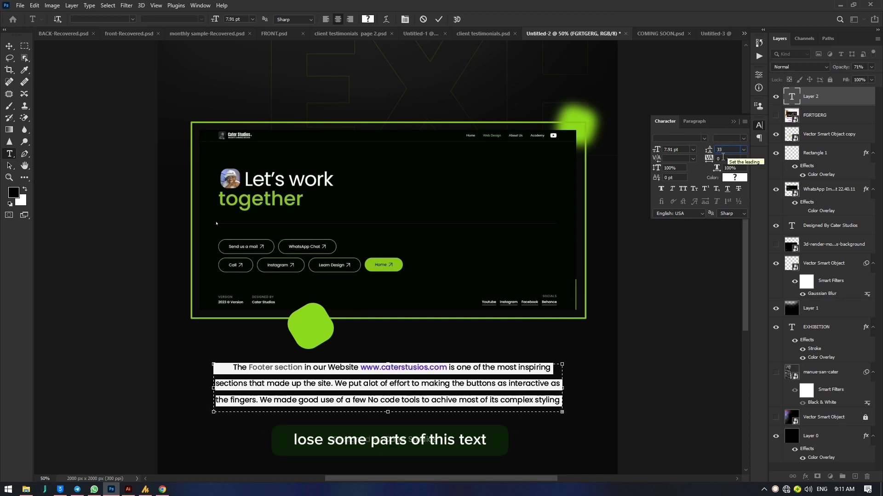
pyautogui.press('BackSpace')
pyautogui.write('6')
pyautogui.press('Return')
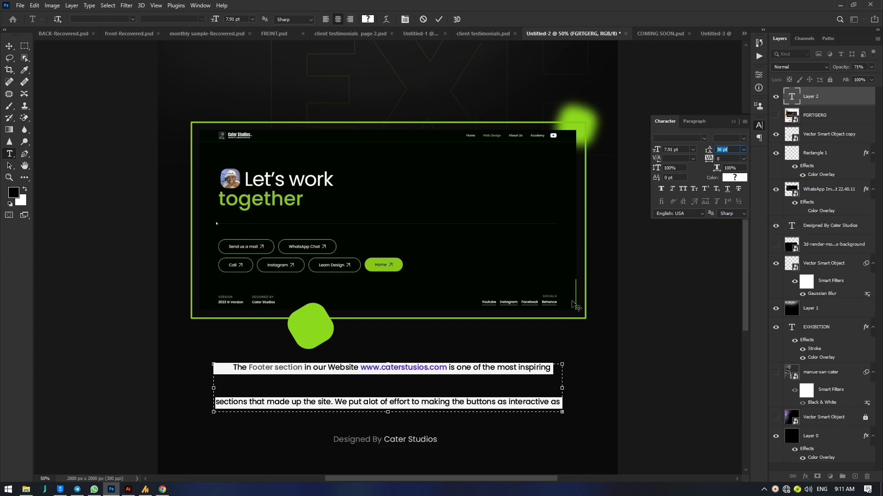
pyautogui.press('Up')
pyautogui.press('Up')
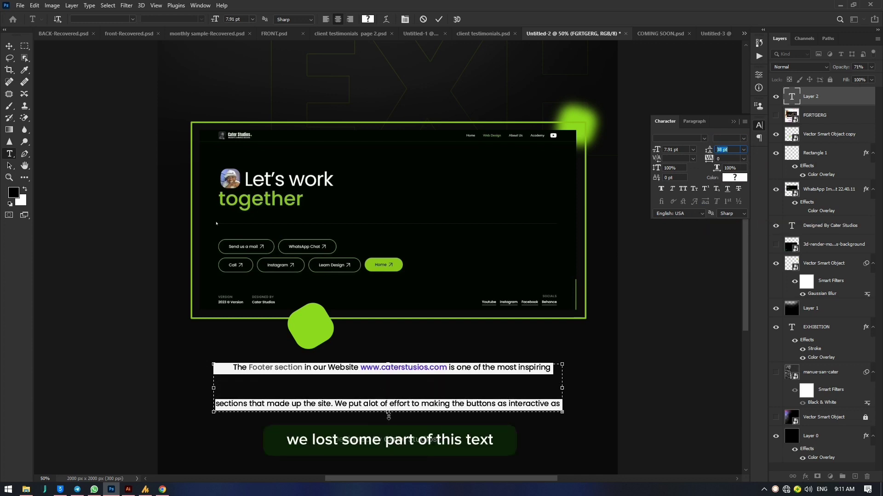
# - Reduce the leading of the selected paragraph to 17 pt
pyautogui.press('Down')
pyautogui.press('Down')
pyautogui.press('Down')
pyautogui.press('Down')
pyautogui.press('Down')
pyautogui.press('Down')
pyautogui.press('Down')
pyautogui.press('Down')
pyautogui.press('Down')
pyautogui.press('Down')
pyautogui.press('Down')
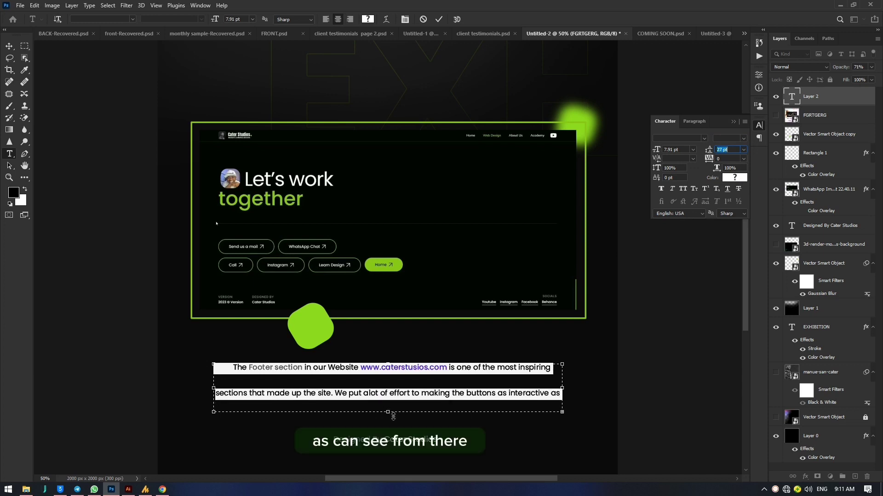
pyautogui.press('Down')
pyautogui.press('Down')
pyautogui.press('Down')
pyautogui.press('Down')
pyautogui.press('Down')
pyautogui.press('Down')
pyautogui.press('Down')
pyautogui.press('Down')
pyautogui.press('Down')
pyautogui.press('Down')
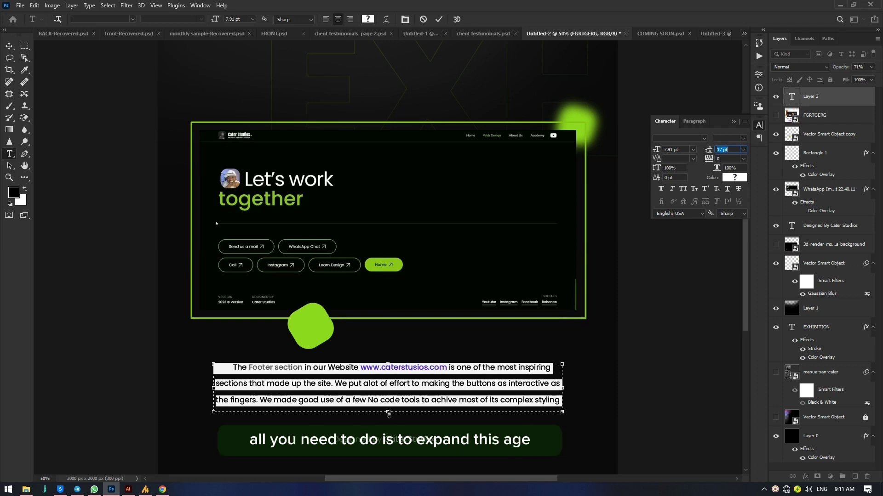
# - Commit the text and scale the paragraph up slightly by its bounding box with the Move tool
pyautogui.click(16, 47)
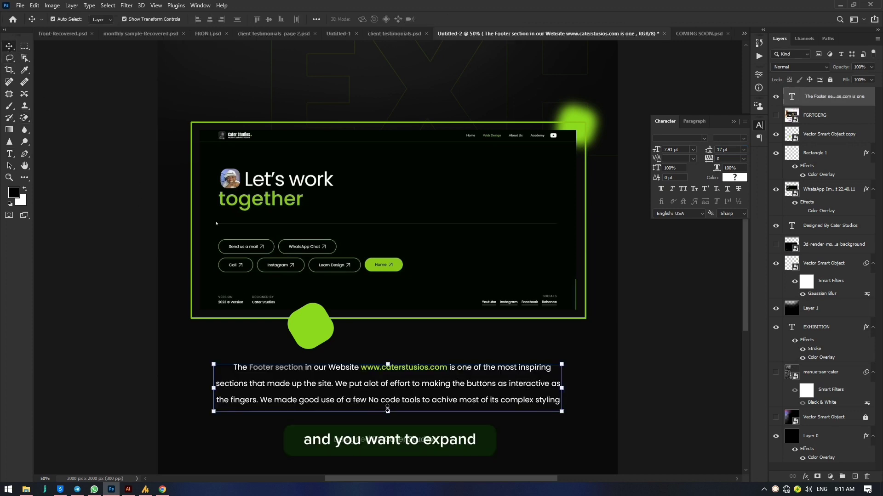
pyautogui.moveTo(388, 412)
pyautogui.mouseDown()
pyautogui.moveTo(388, 432)
pyautogui.moveTo(388, 414)
pyautogui.mouseUp()
# - Resize the text box's height to about 412 px, shrink it to one line, and lengthen it to fit all four lines
pyautogui.click(9, 154)
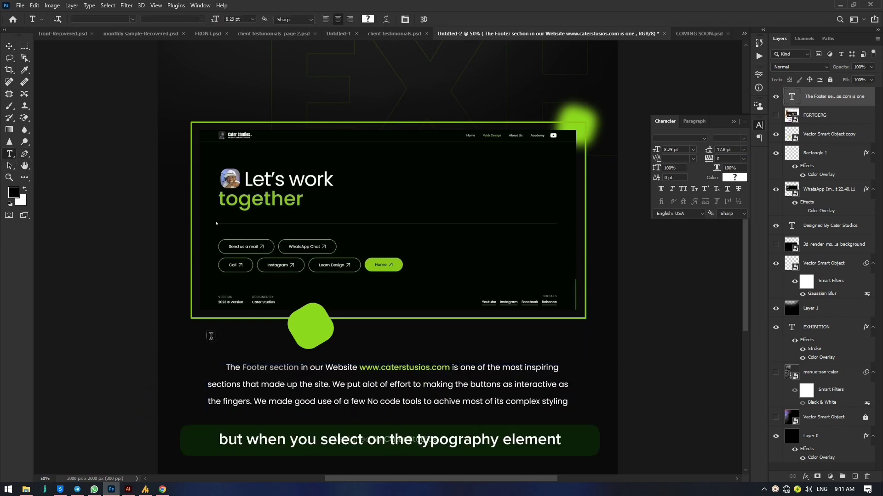
pyautogui.click(403, 390)
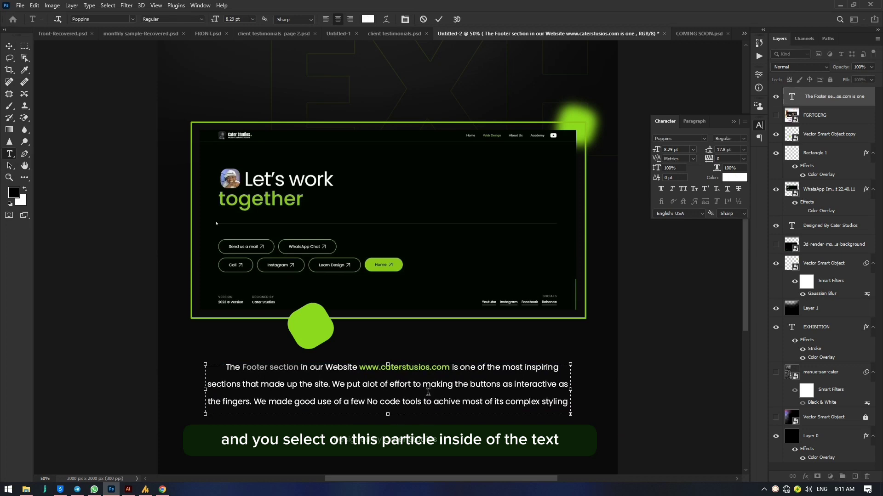
pyautogui.moveTo(388, 413); pyautogui.dragTo(389, 460)
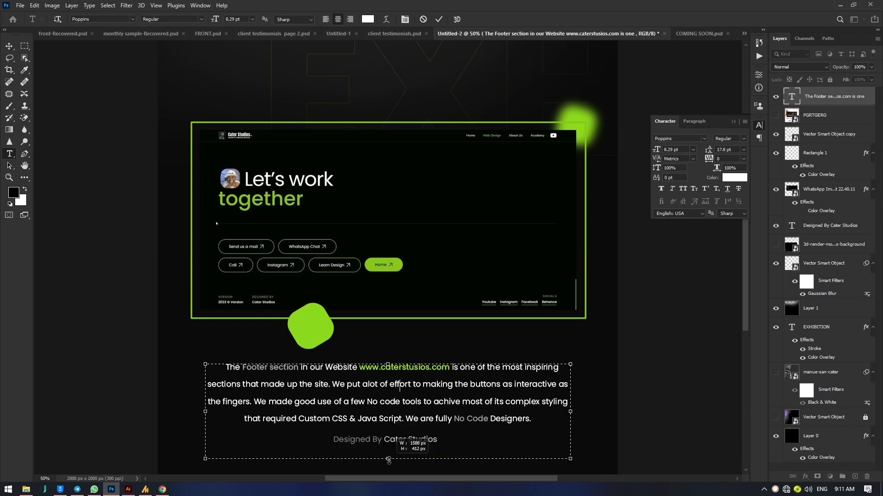
pyautogui.moveTo(388, 460); pyautogui.dragTo(388, 382)
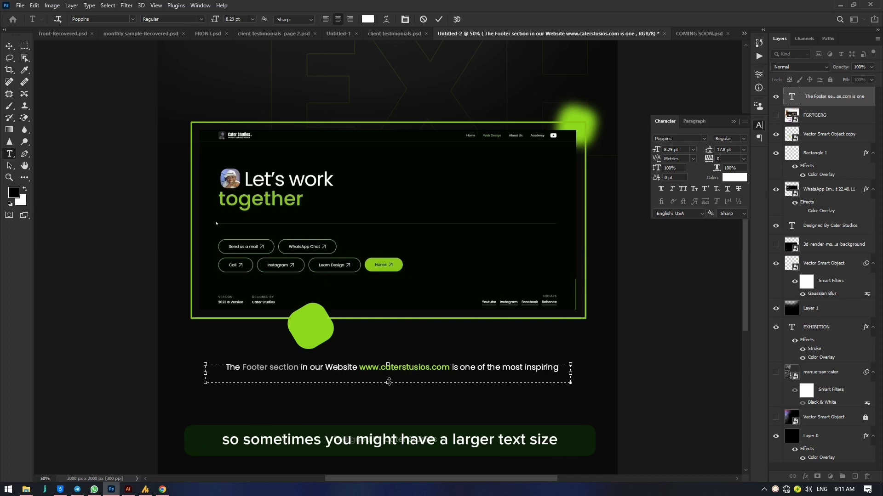
pyautogui.moveTo(389, 381)
pyautogui.mouseDown()
pyautogui.moveTo(391, 427)
pyautogui.moveTo(389, 412)
pyautogui.mouseUp()
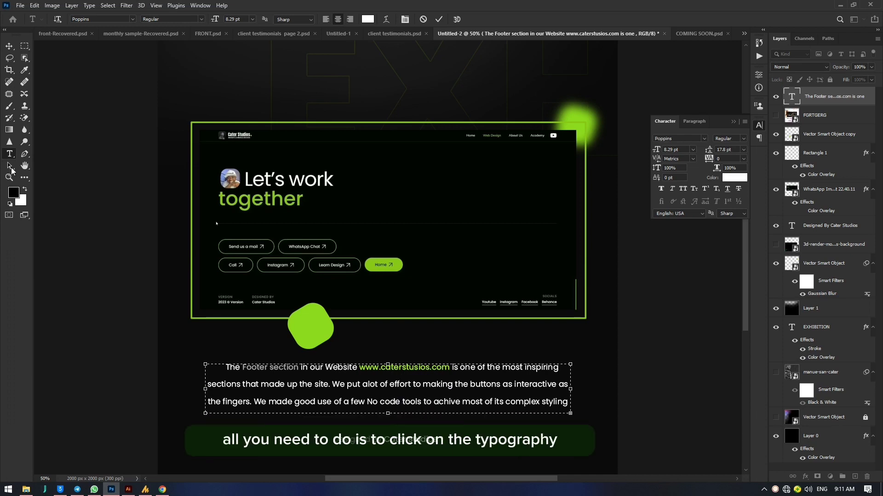
pyautogui.moveTo(387, 413); pyautogui.dragTo(388, 430)
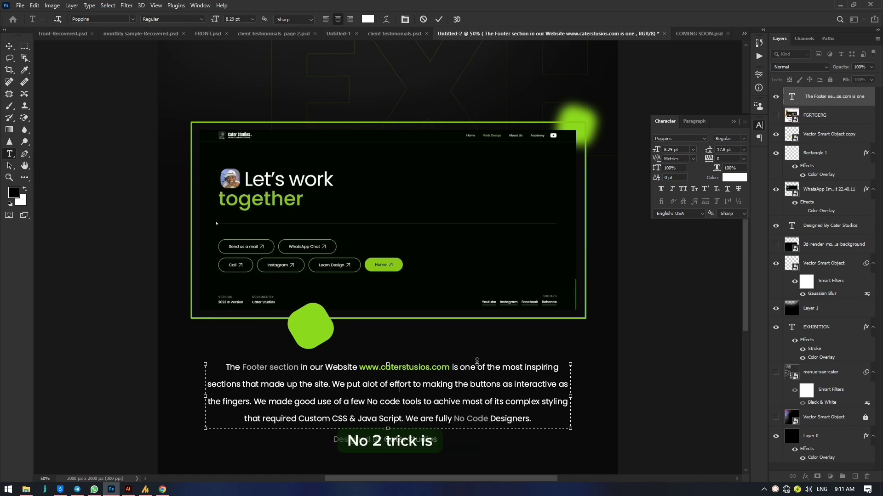
# - Set the whole paragraph's leading to 13 pt and shorten the text box to about 228 px high
pyautogui.hotkey('ctrl', 'a')
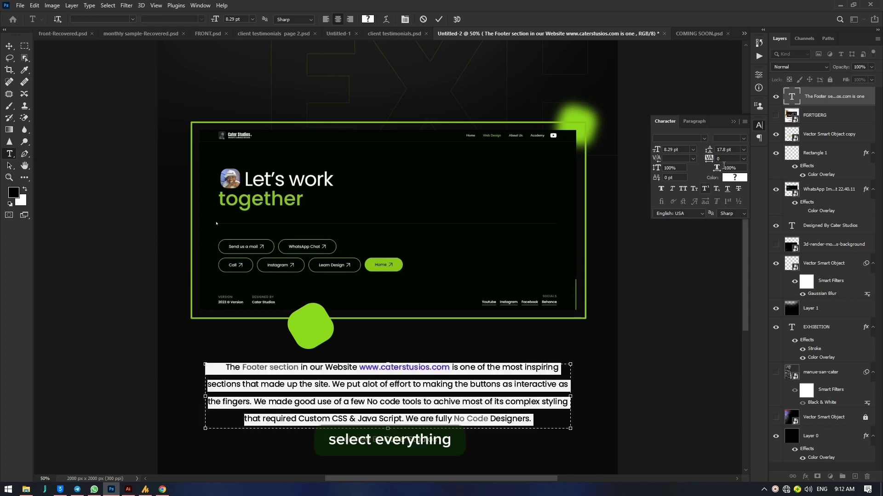
pyautogui.scroll(-5, 721, 149)
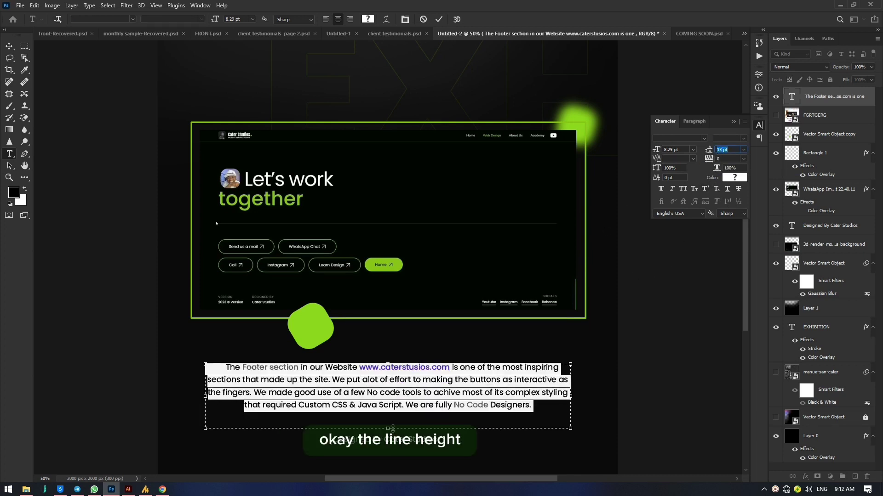
pyautogui.moveTo(392, 428); pyautogui.dragTo(392, 417)
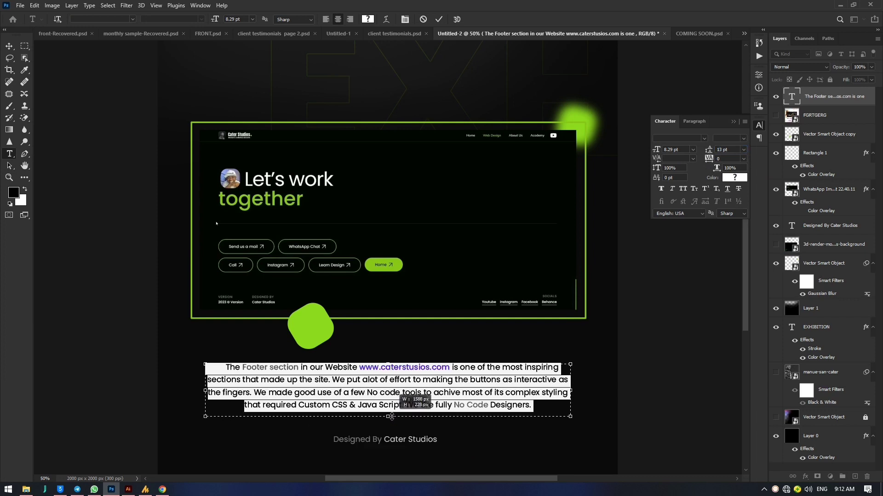
# - Make the text box taller, narrow it, and widen it on both sides to reflow the paragraph
pyautogui.click(270, 380)
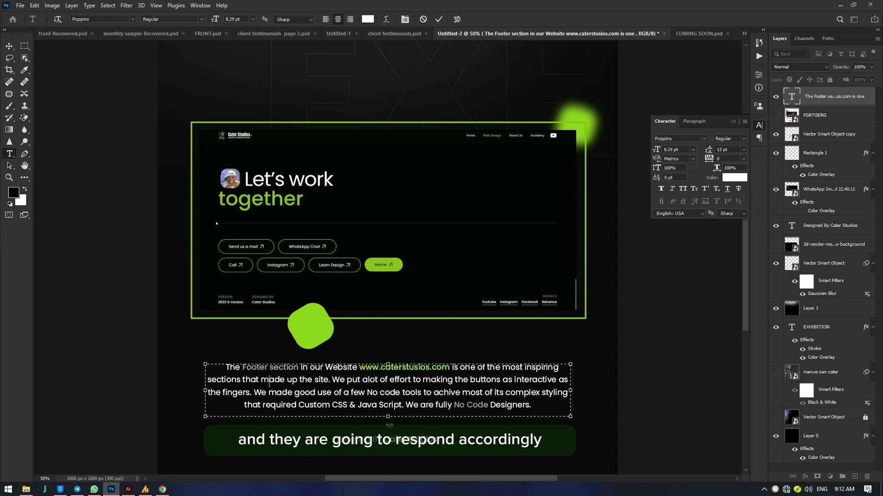
pyautogui.moveTo(388, 417); pyautogui.dragTo(393, 432)
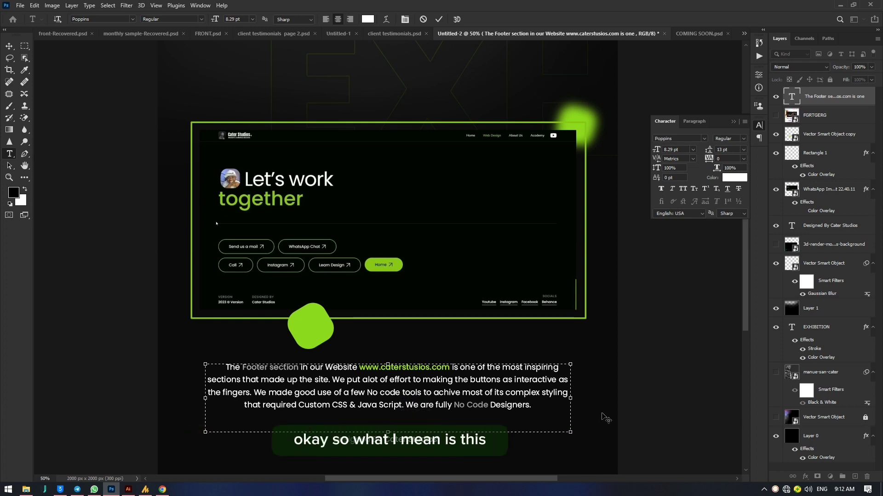
pyautogui.moveTo(570, 398); pyautogui.dragTo(479, 399)
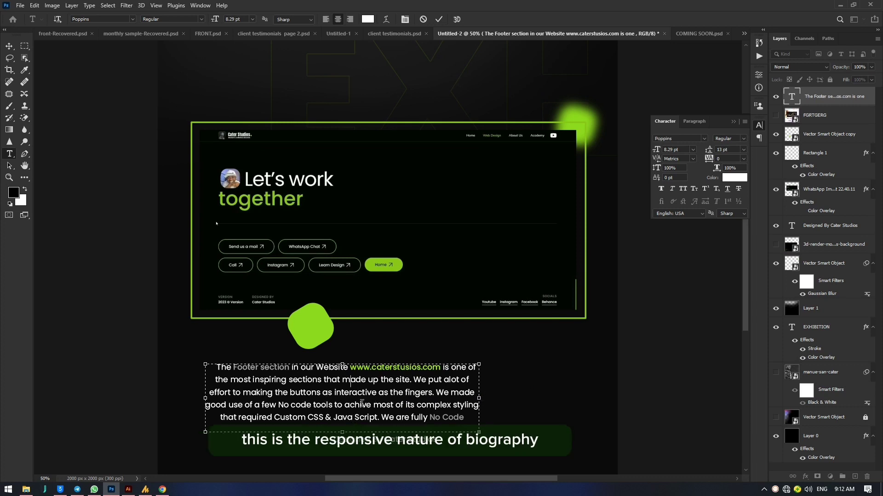
pyautogui.moveTo(479, 399); pyautogui.dragTo(628, 405)
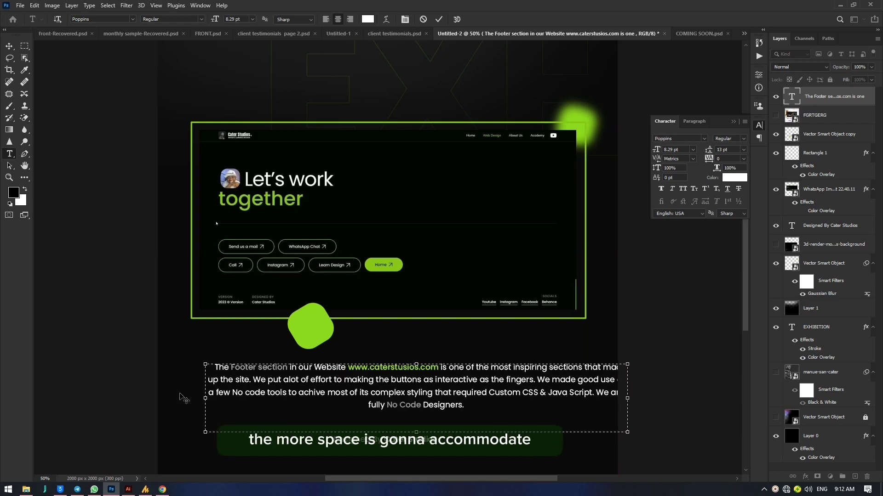
pyautogui.moveTo(205, 399); pyautogui.dragTo(158, 399)
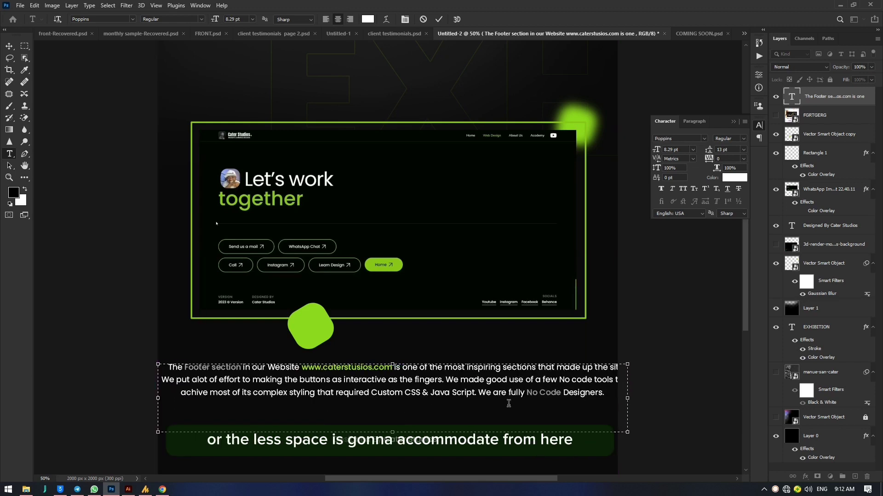
# - Narrow the text box from both sides and extend its lower edge to fit the whole paragraph
pyautogui.moveTo(628, 399); pyautogui.dragTo(499, 398)
pyautogui.moveTo(161, 399); pyautogui.dragTo(254, 399)
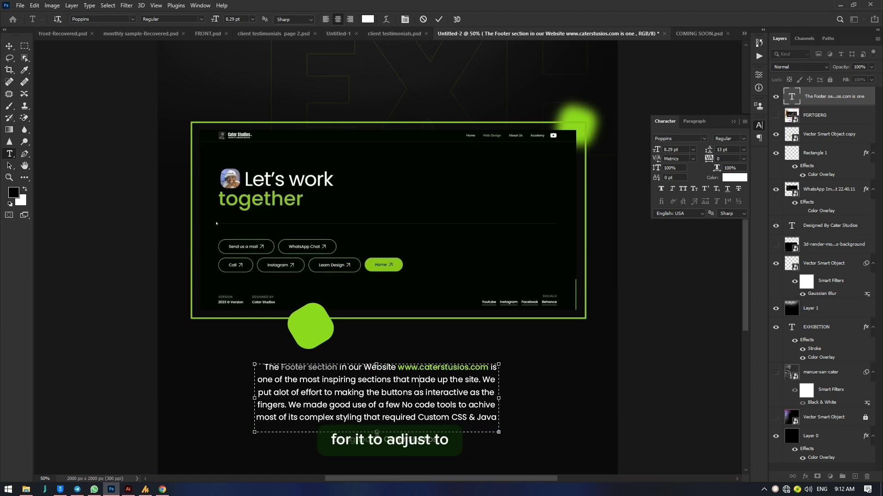
pyautogui.moveTo(376, 432); pyautogui.dragTo(377, 458)
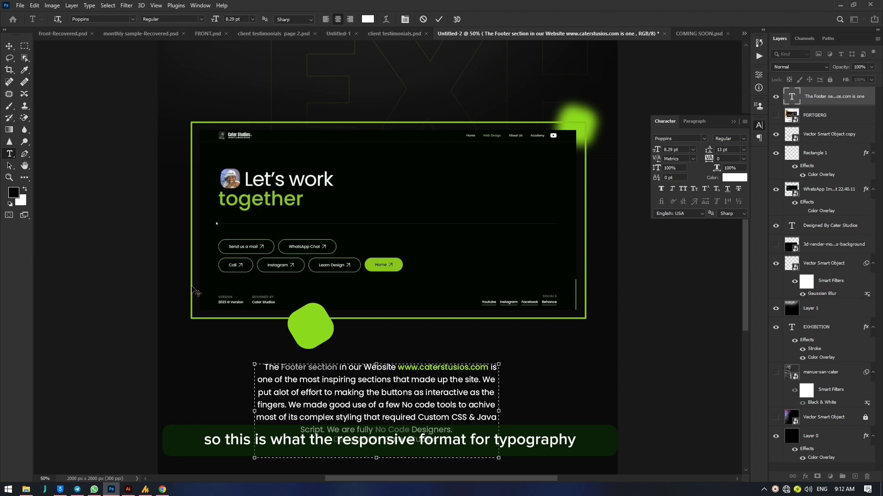
# - Delete the paragraph layer and rebuild the paragraph starting "The Footer section in our Website" in a new wide text box below the mockup
pyautogui.click(9, 46)
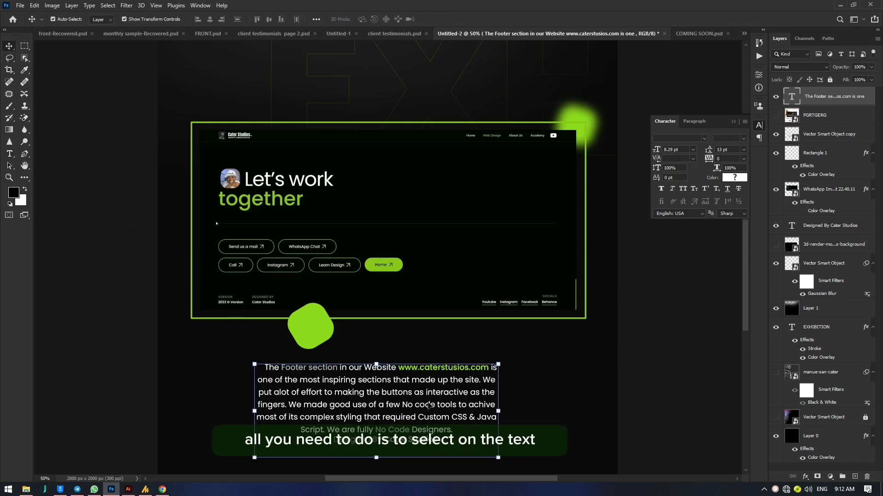
pyautogui.press('Delete')
pyautogui.click(11, 154)
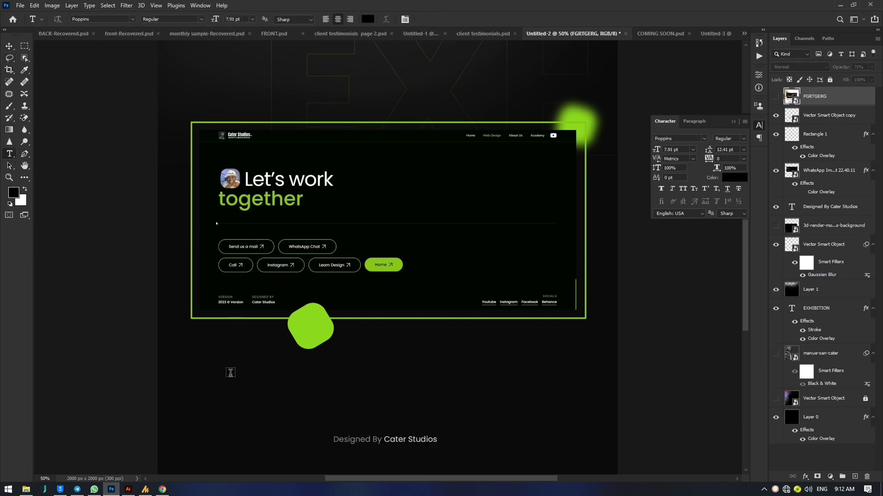
pyautogui.moveTo(199, 361); pyautogui.dragTo(578, 416)
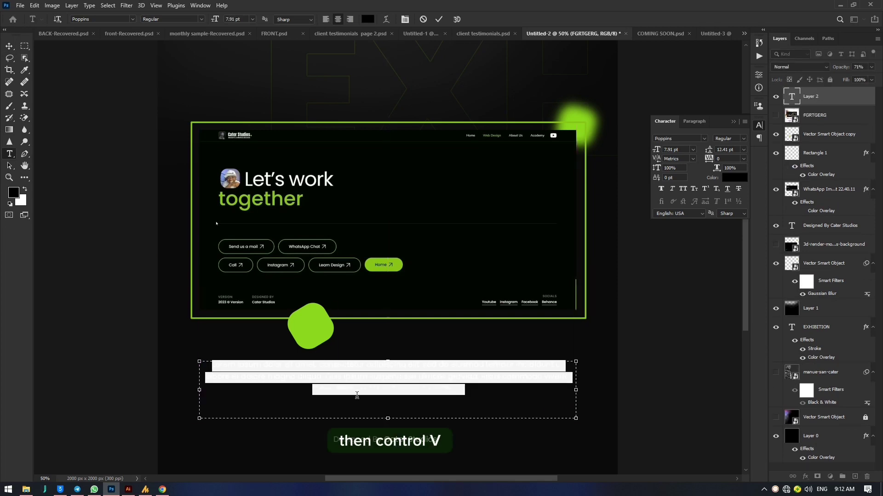
pyautogui.write('The Footer section in our Website www.caterstusios.com is one of the most inspiring sections that made up the site. We put alot of effort to making the buttons as interactive as the fingers. We made good use of a few No code tools to achive most of its complex styling that required Custom CSS & Java Script. We are fully No Code Designers.')
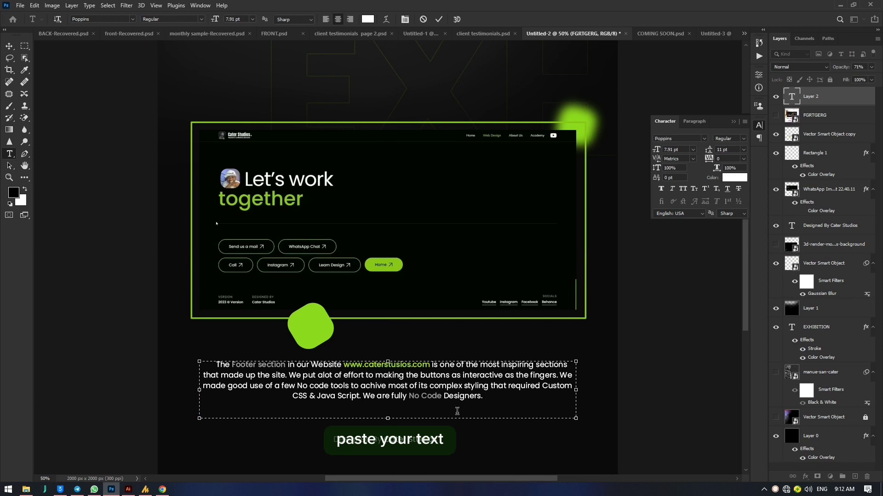
# - Set the whole paragraph's font size to 8 pt and review the anti-aliasing options, keeping Sharp
pyautogui.hotkey('ctrl', 'a')
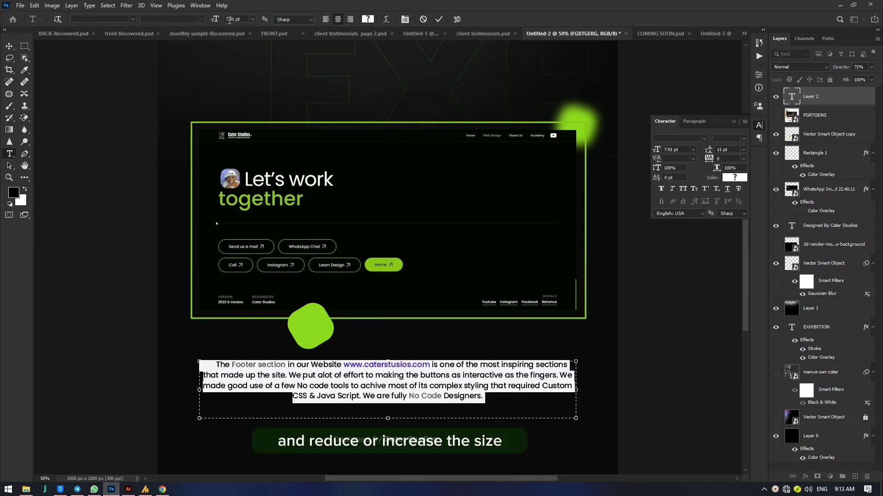
pyautogui.press('Up')
pyautogui.press('Up')
pyautogui.press('Down')
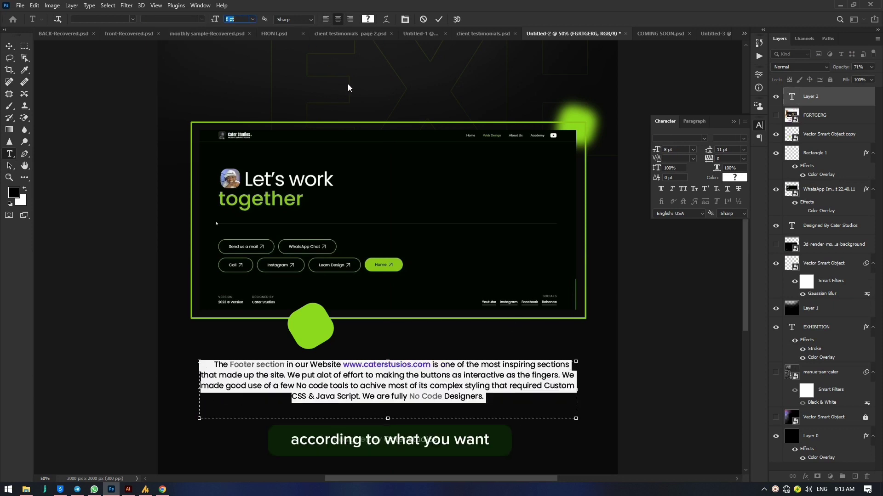
pyautogui.click(305, 19)
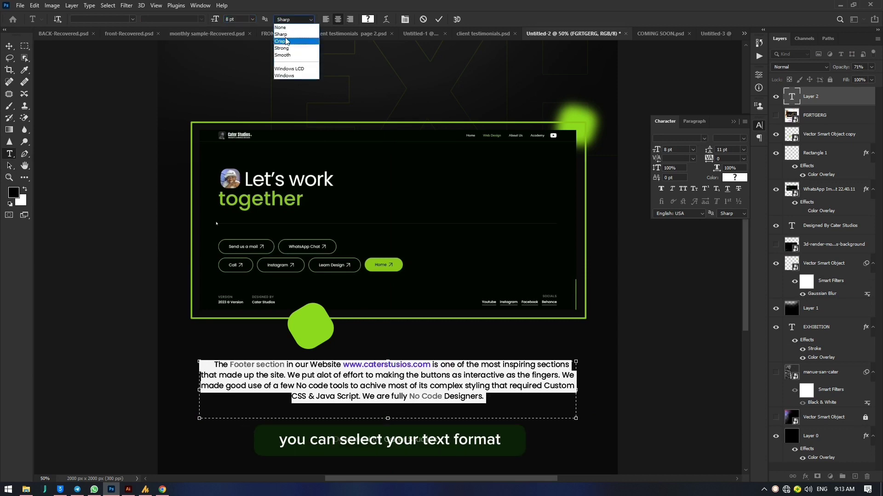
pyautogui.click(363, 5)
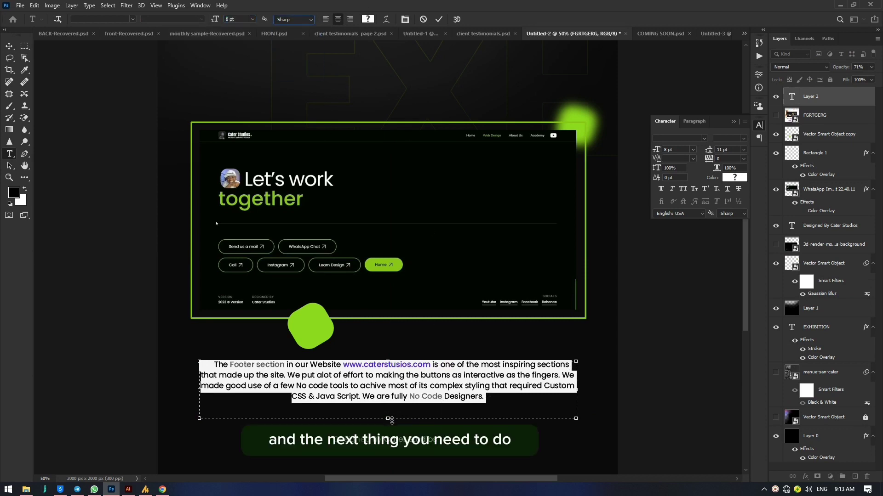
# - Raise the lower edge of the paragraph's text box slightly and narrow the box from both sides
pyautogui.moveTo(392, 420); pyautogui.dragTo(389, 420)
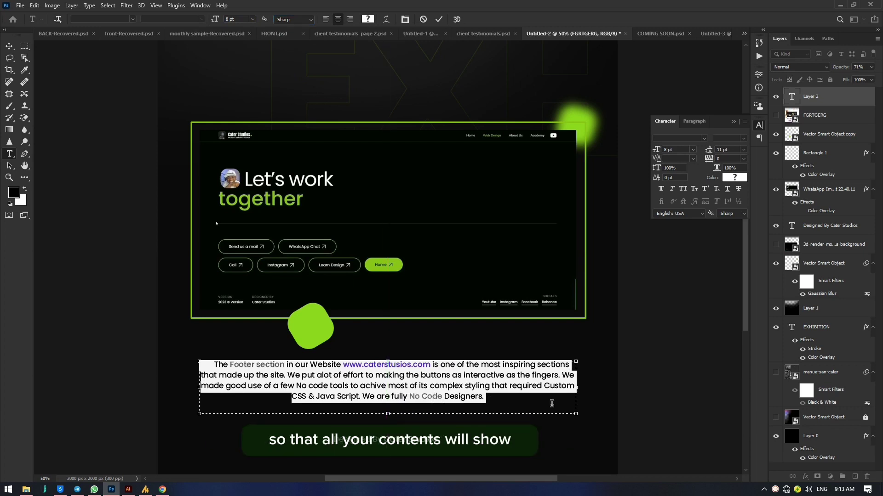
pyautogui.moveTo(578, 387); pyautogui.dragTo(558, 387)
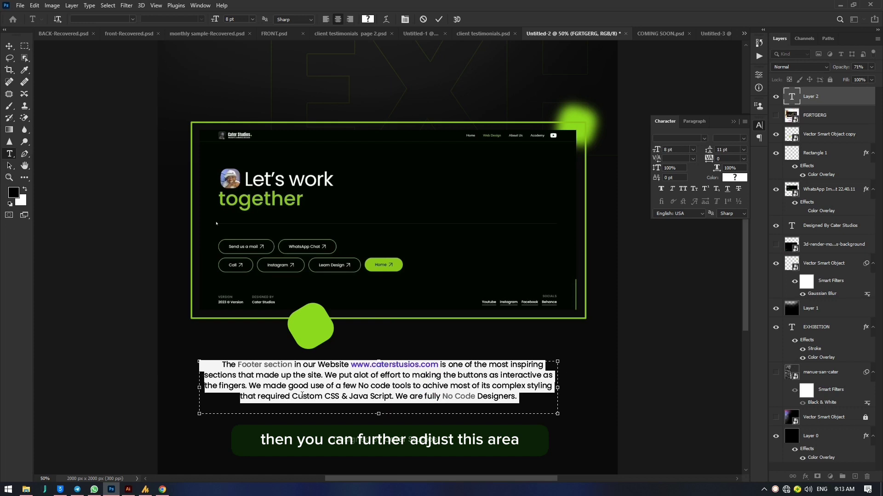
pyautogui.moveTo(201, 388); pyautogui.dragTo(227, 387)
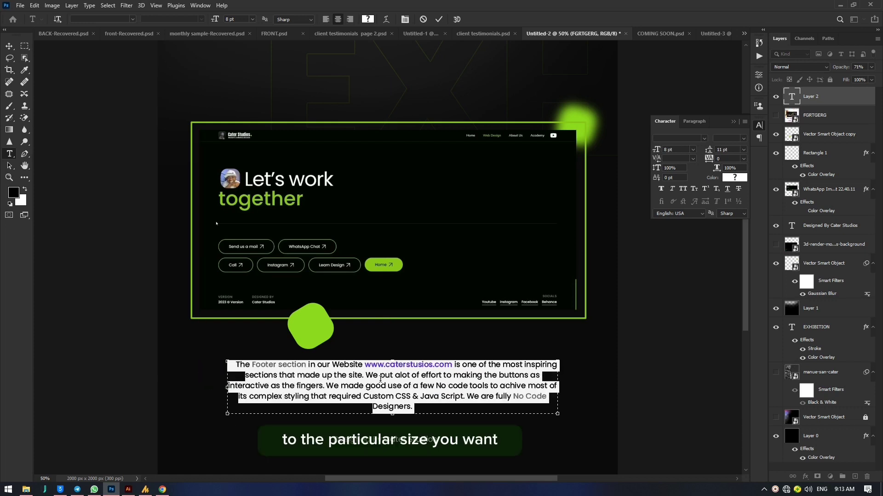
# - Set the paragraph's font size to 7 pt, shorten its text box to fit the lines, and finish text editing
pyautogui.press('Down')
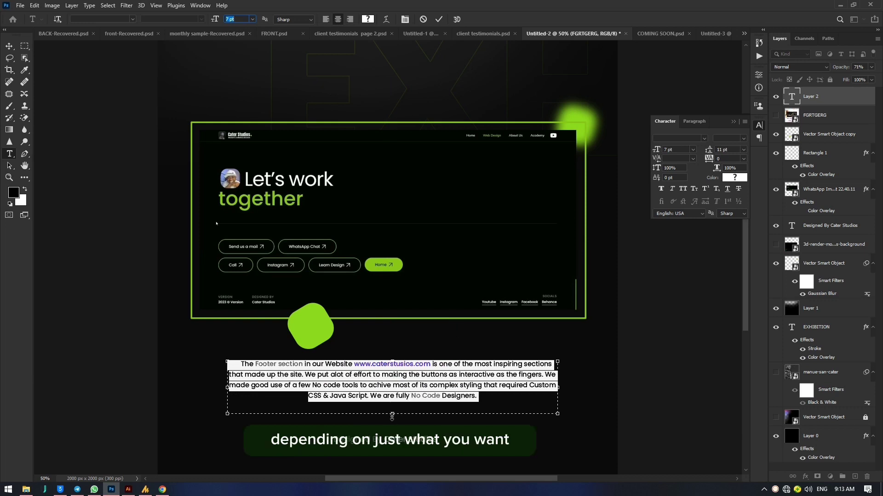
pyautogui.moveTo(392, 417); pyautogui.dragTo(391, 410)
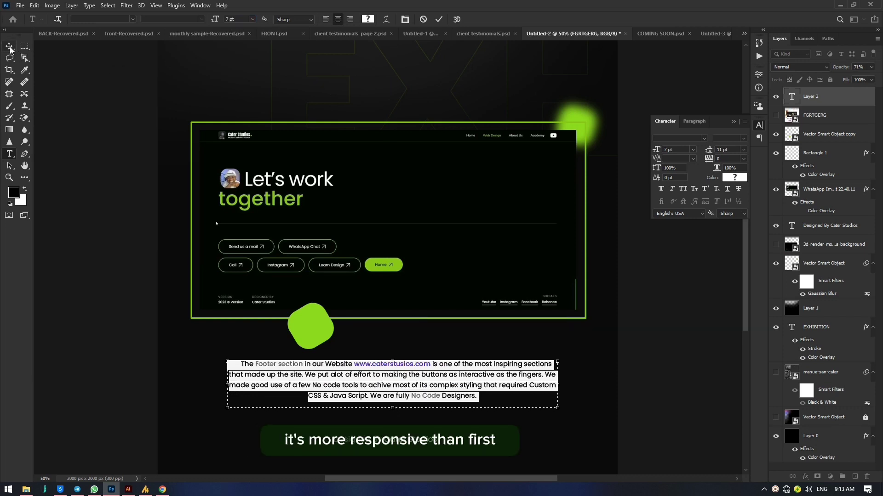
pyautogui.click(10, 47)
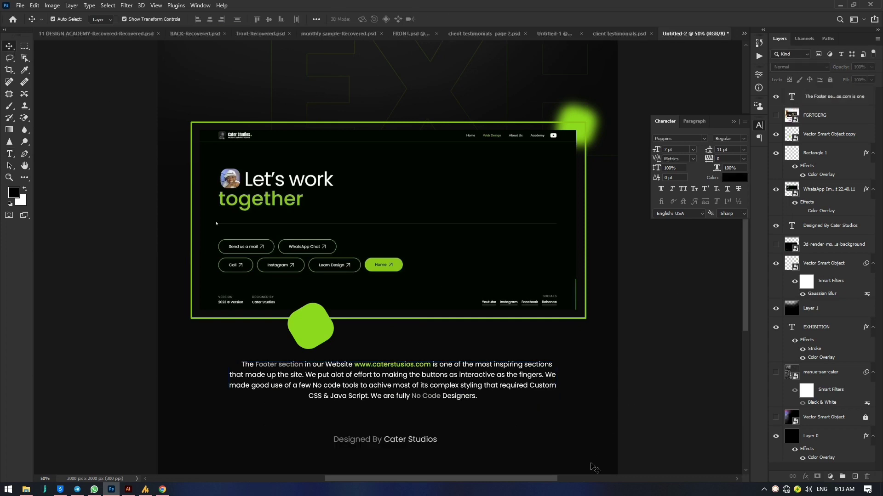
# - Switch to Illustrator and create an area text box about 277 px wide and 108 px high on the white artboard
pyautogui.click(127, 492)
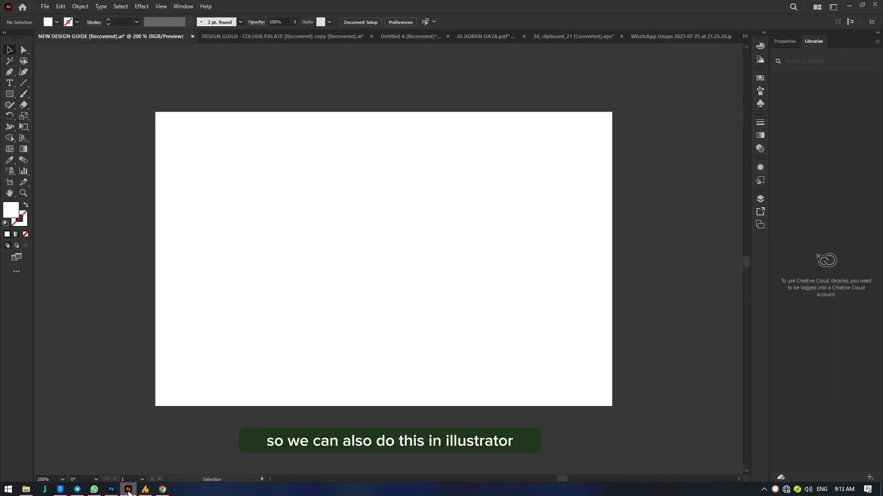
pyautogui.click(10, 83)
pyautogui.moveTo(199, 175); pyautogui.dragTo(561, 315)
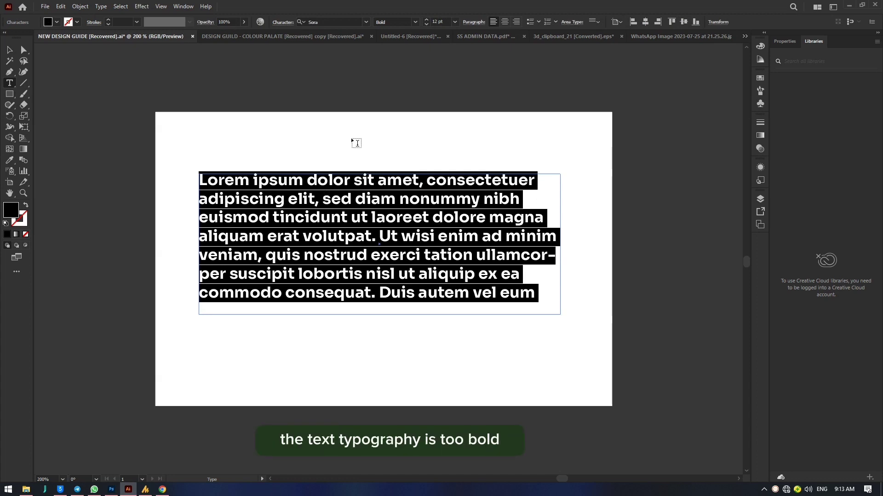
# - Change the placeholder text's font to Poppins Regular
pyautogui.click(315, 22)
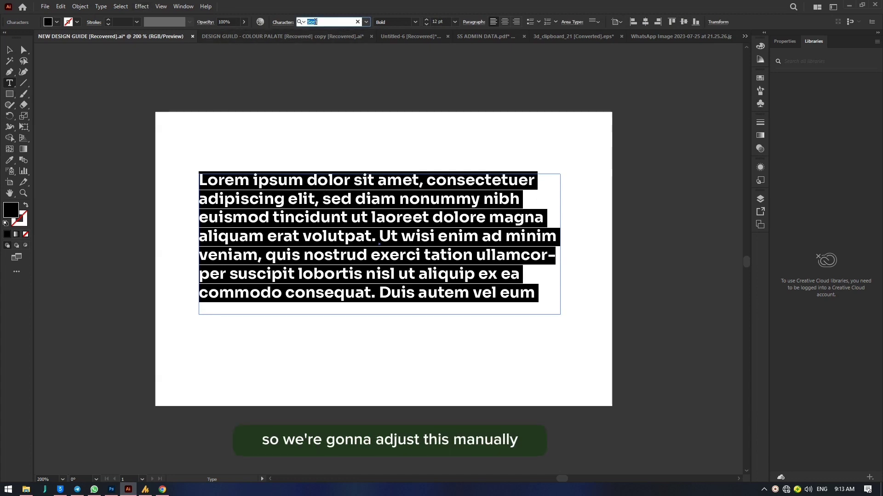
pyautogui.write('pop')
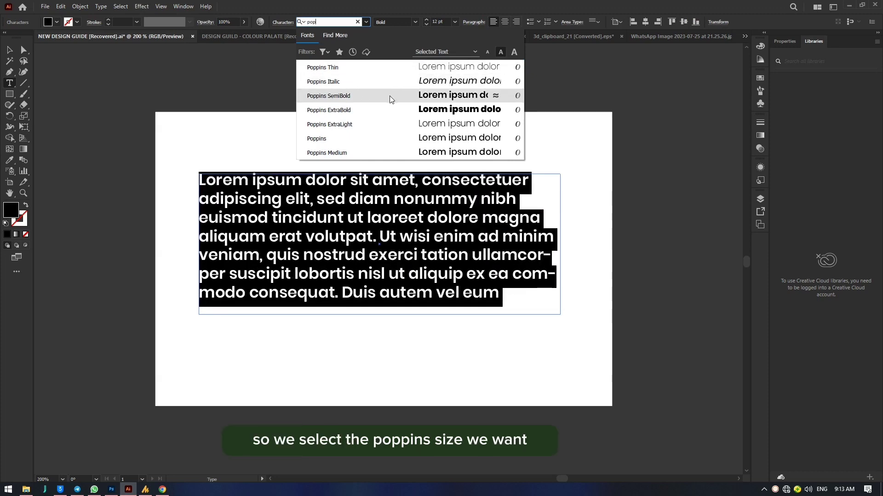
pyautogui.click(397, 141)
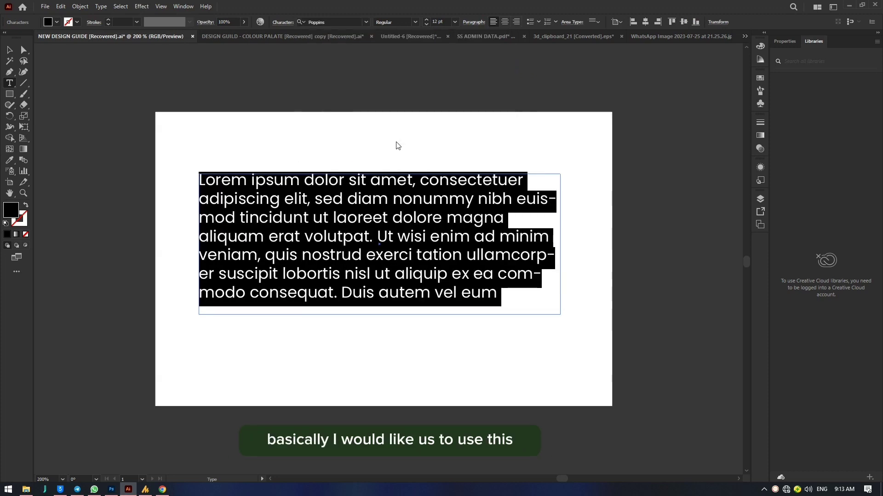
# - Set the placeholder text's font size to 9 pt and centre-align the paragraph
pyautogui.doubleClick(433, 22)
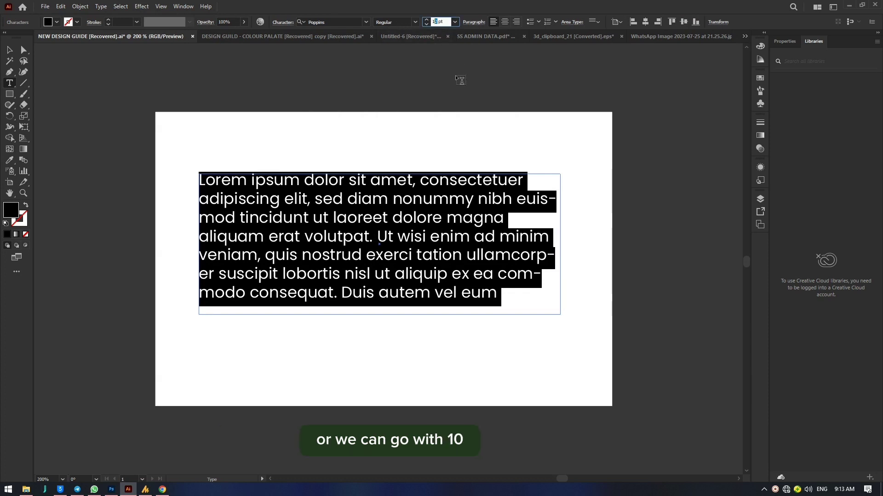
pyautogui.write('10')
pyautogui.press('Down')
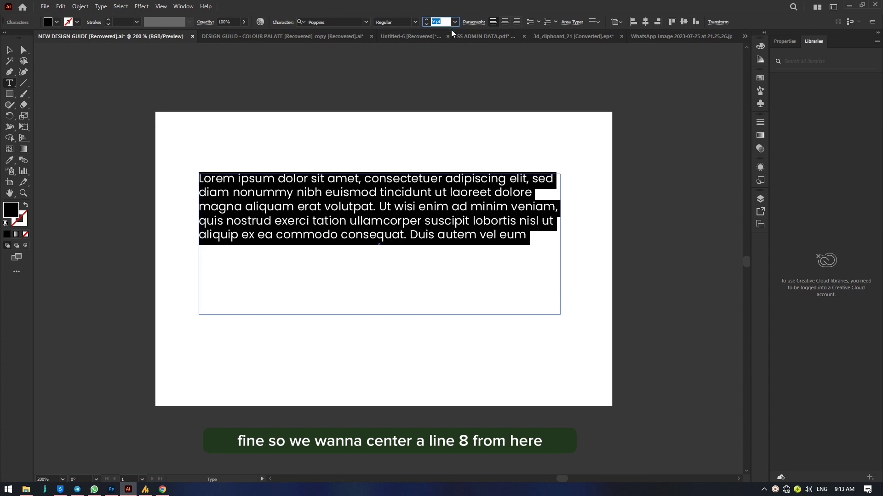
pyautogui.click(504, 22)
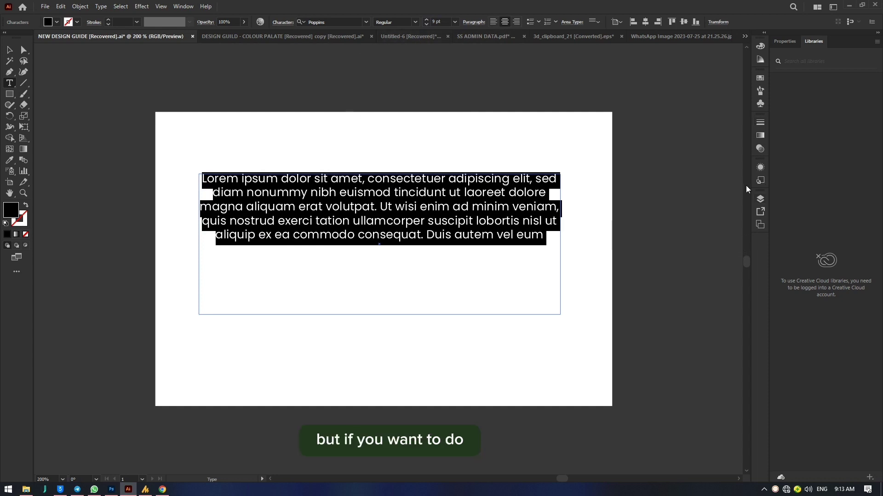
# - Show the selected text's properties, choose the Essentials Classic workspace, and look through the list of available panels
pyautogui.click(785, 42)
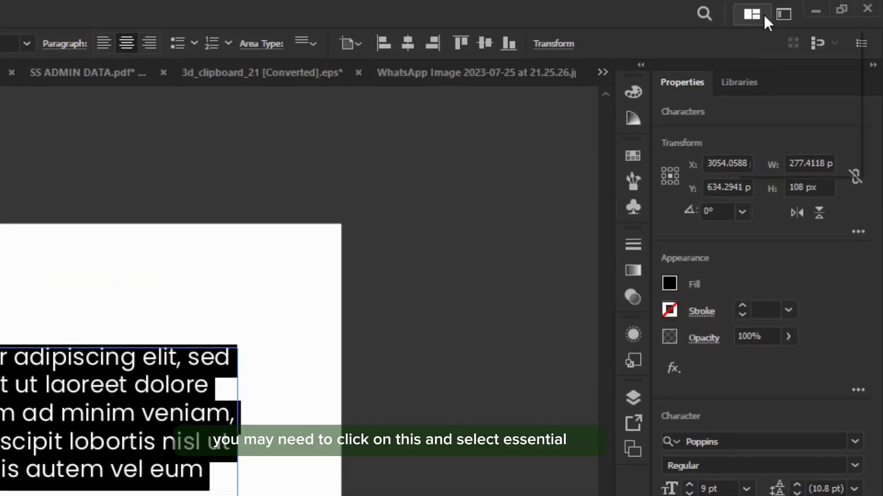
pyautogui.click(763, 14)
pyautogui.click(785, 13)
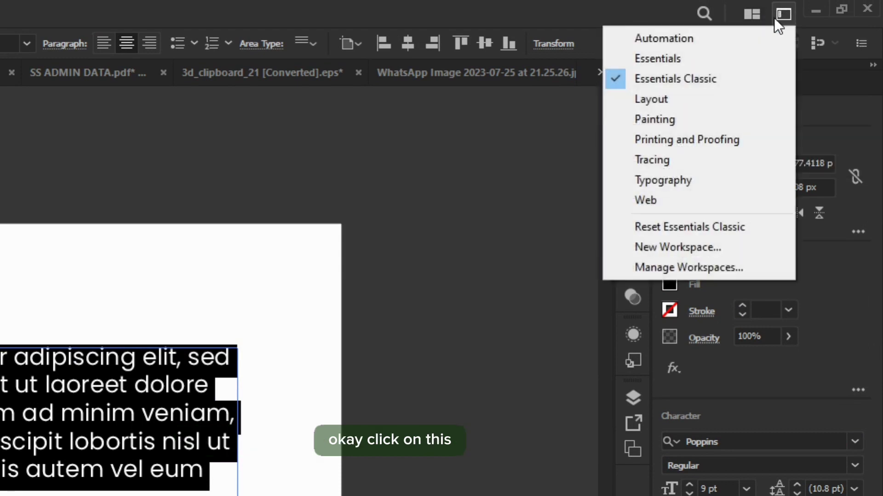
pyautogui.click(669, 80)
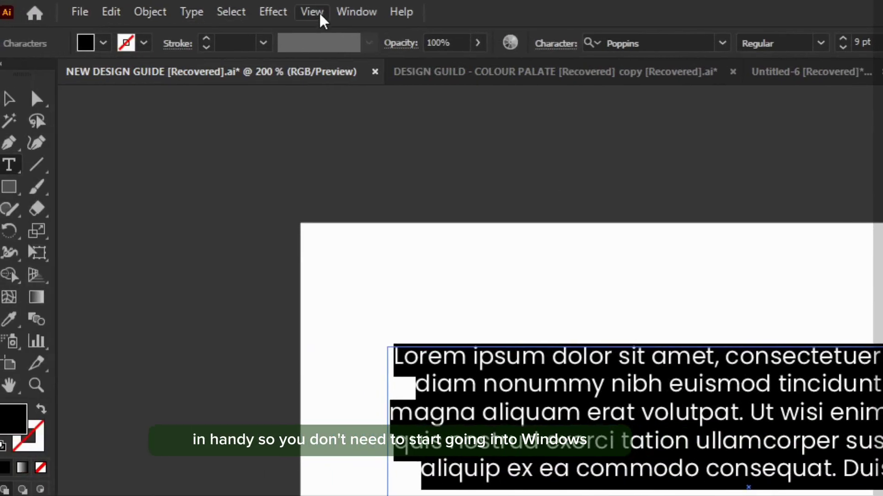
pyautogui.click(149, 2)
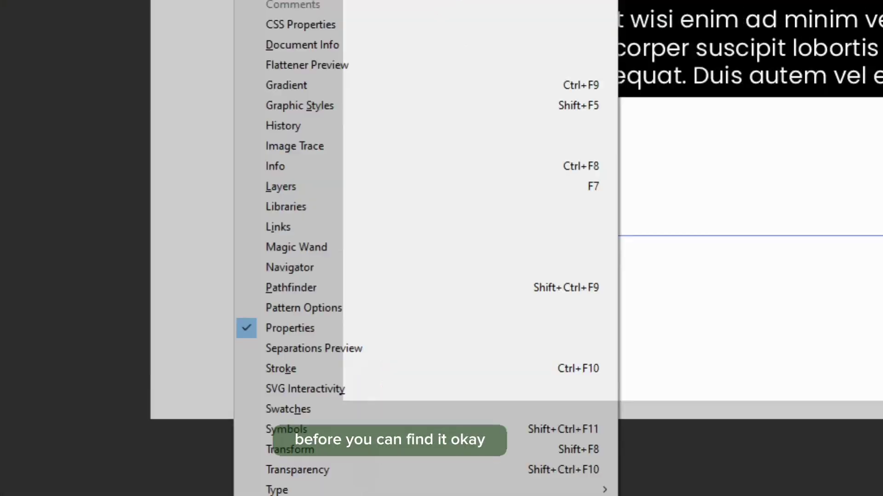
pyautogui.click(471, 226)
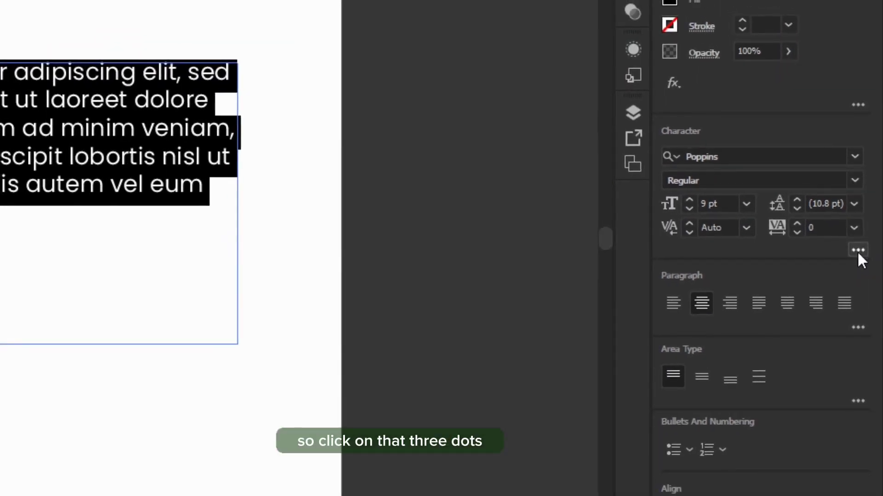
# - Review the extended character options and set the placeholder text's tracking to 44
pyautogui.click(857, 256)
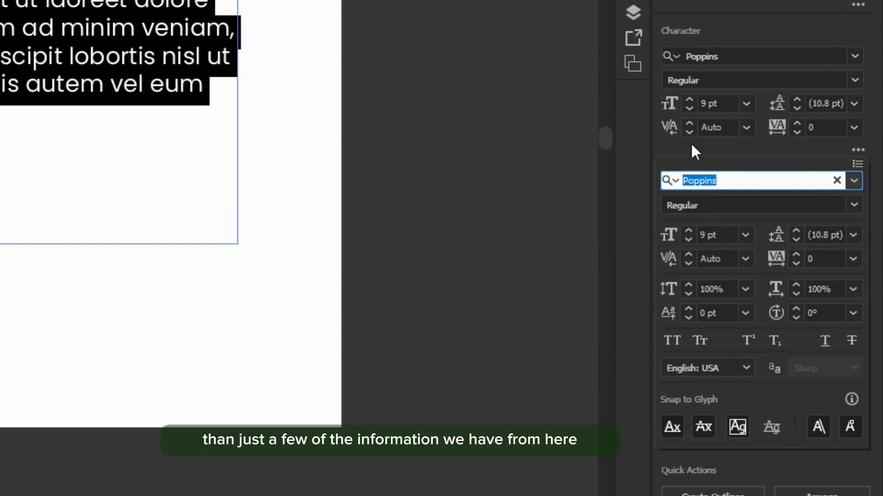
pyautogui.click(858, 150)
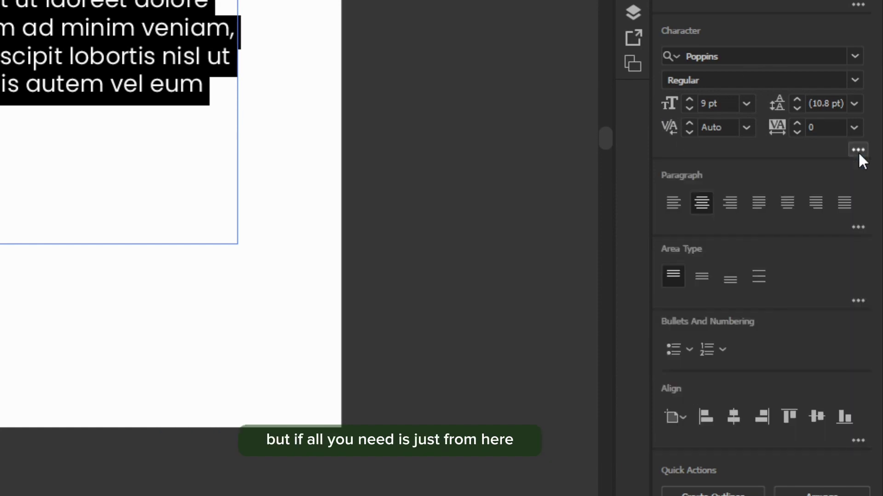
pyautogui.click(804, 128)
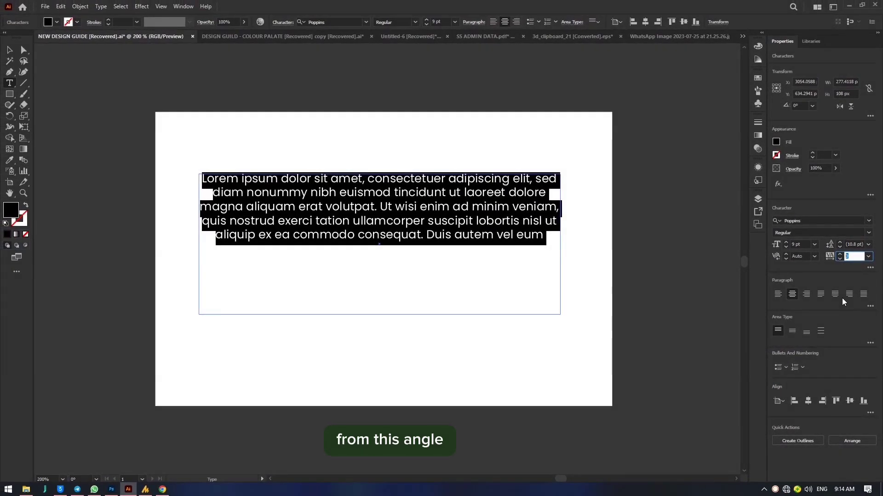
pyautogui.write('44')
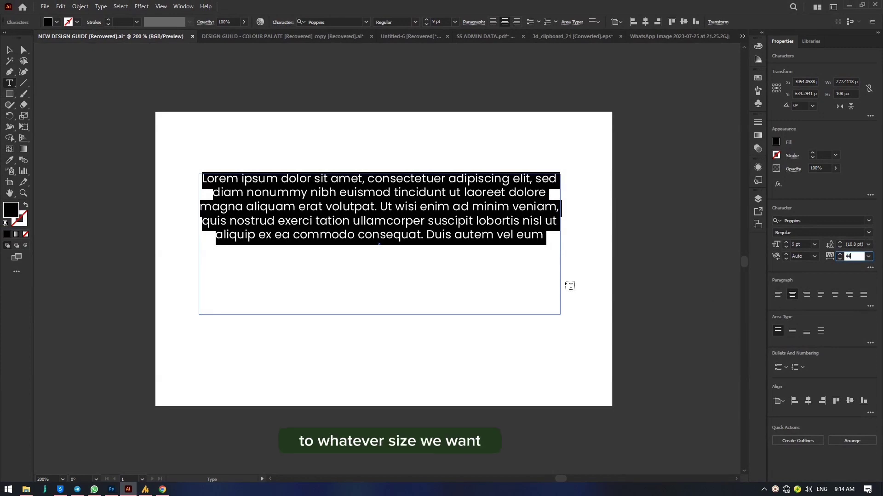
pyautogui.press('Return')
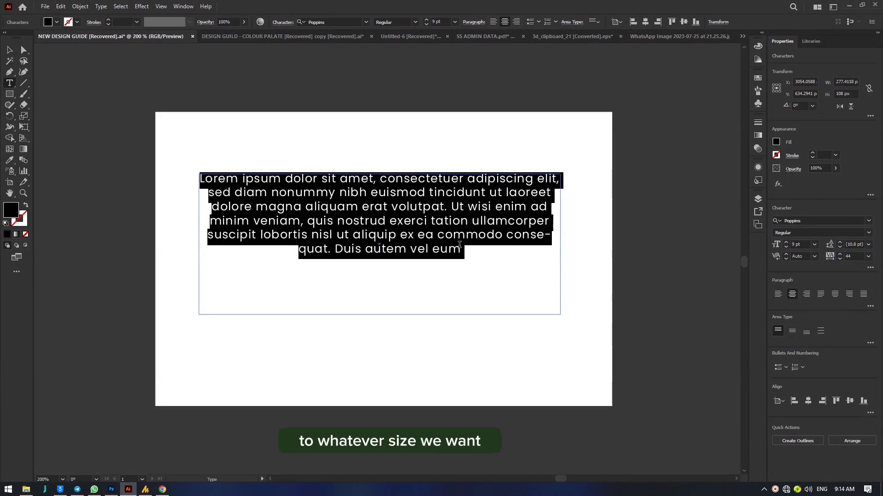
# - Increase the placeholder text's leading to 18 pt
pyautogui.click(850, 244)
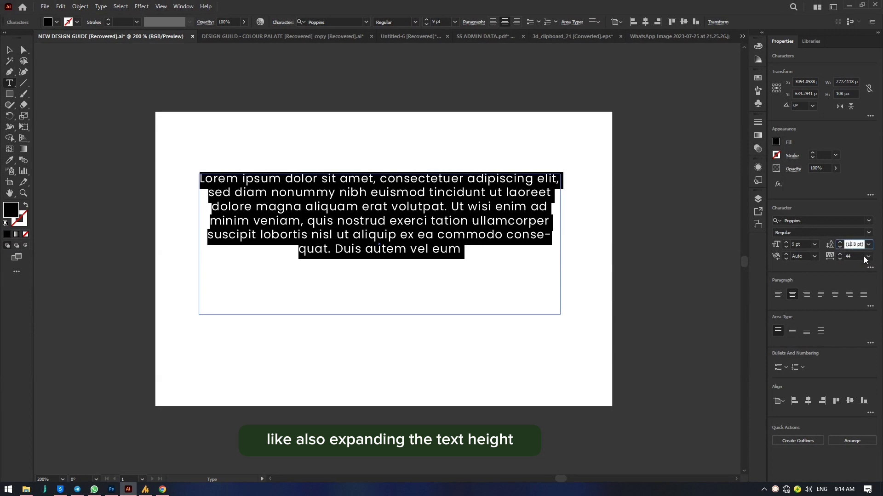
pyautogui.press('Up')
pyautogui.press('Up')
pyautogui.press('Up')
pyautogui.press('Up')
pyautogui.press('Up')
pyautogui.press('Up')
pyautogui.press('Up')
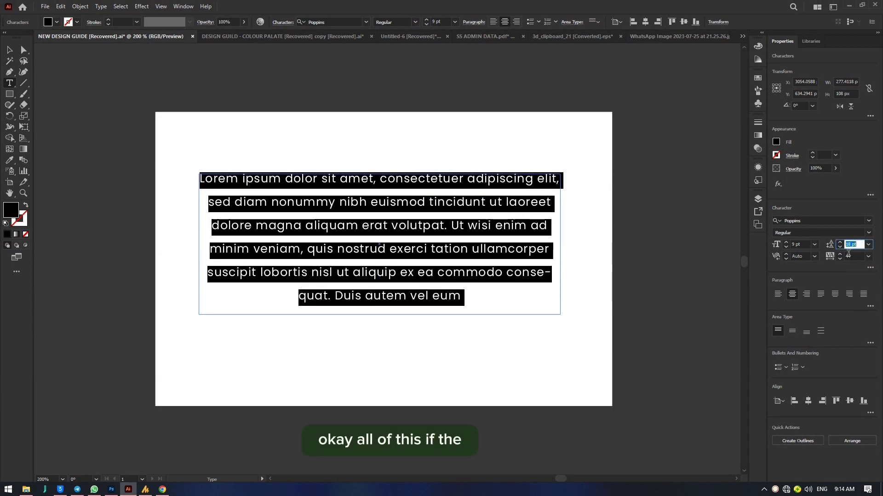
# - Increase the placeholder text's tracking to 61
pyautogui.click(848, 254)
pyautogui.press('Up')
pyautogui.press('Up')
pyautogui.press('Up')
pyautogui.press('Up')
pyautogui.press('Up')
pyautogui.press('Up')
pyautogui.press('Up')
pyautogui.press('Up')
pyautogui.press('Up')
pyautogui.press('Up')
pyautogui.press('Up')
pyautogui.press('Up')
pyautogui.press('Up')
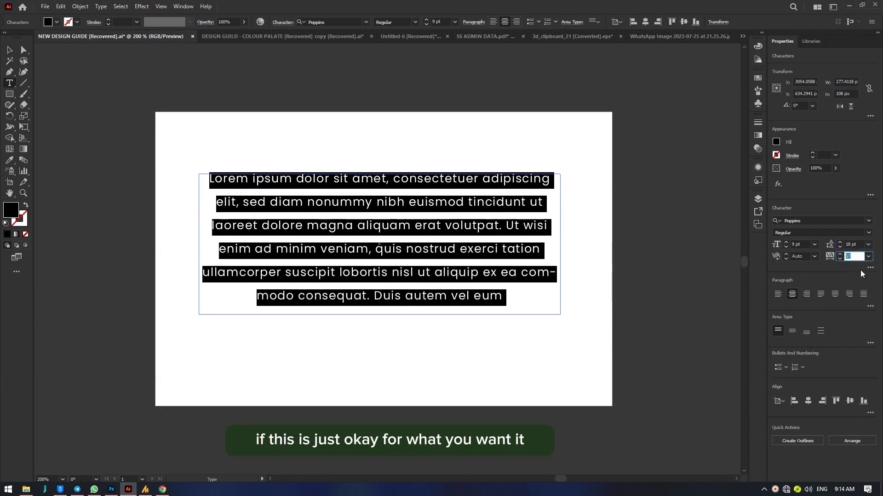
pyautogui.press('Up')
pyautogui.press('Up')
pyautogui.press('Up')
pyautogui.press('Up')
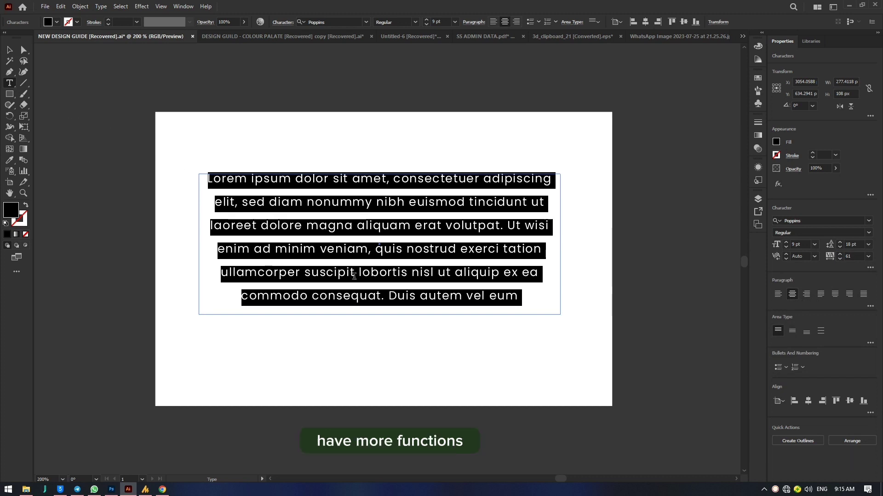
# - Reduce the placeholder text's tracking to 46
pyautogui.moveTo(111, 491)
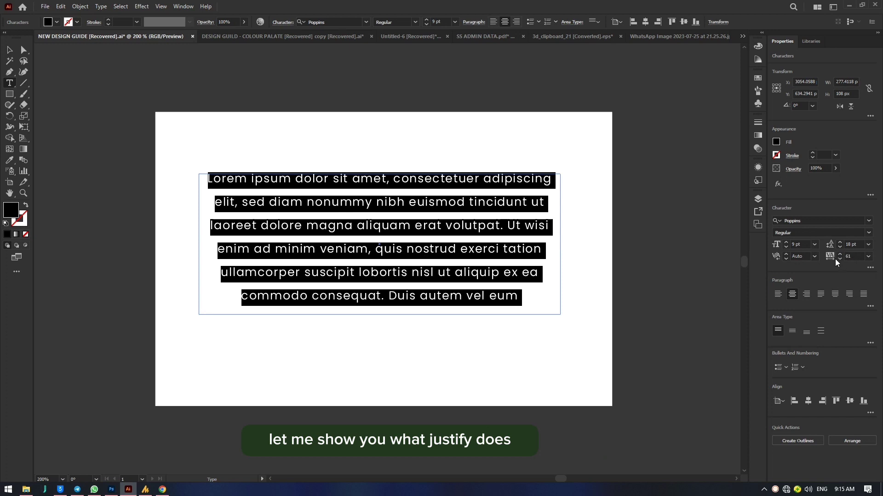
pyautogui.click(852, 257)
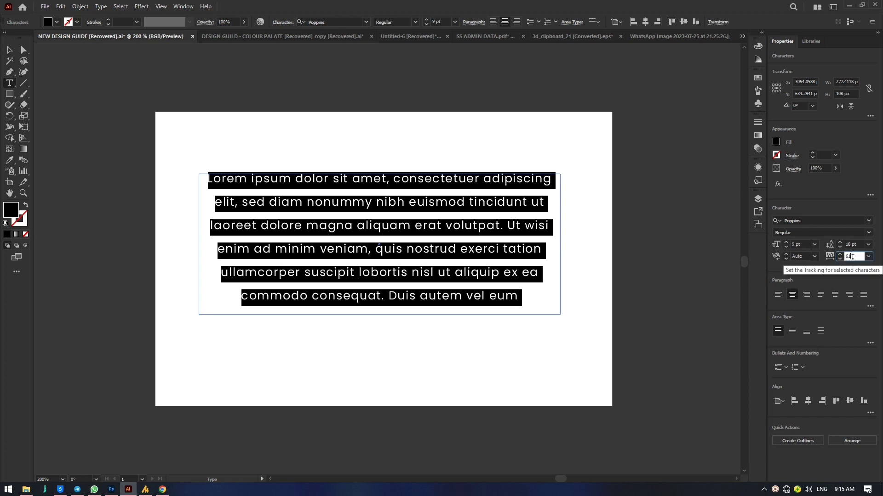
pyautogui.press('Down')
pyautogui.press('Down')
pyautogui.press('Down')
pyautogui.press('Down')
pyautogui.press('Down')
pyautogui.press('Down')
pyautogui.press('Down')
pyautogui.press('Down')
pyautogui.press('Down')
pyautogui.press('Down')
pyautogui.press('Down')
pyautogui.press('Down')
pyautogui.press('Down')
pyautogui.press('Down')
pyautogui.press('Down')
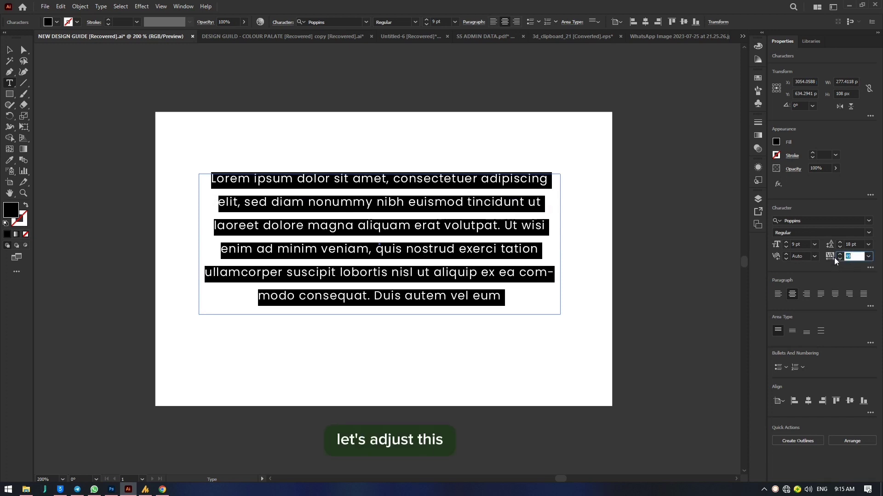
# - Reduce the leading to 13 pt and justify the paragraph with its last line centred
pyautogui.click(851, 244)
pyautogui.press('Down')
pyautogui.press('Down')
pyautogui.press('Down')
pyautogui.press('Down')
pyautogui.press('Down')
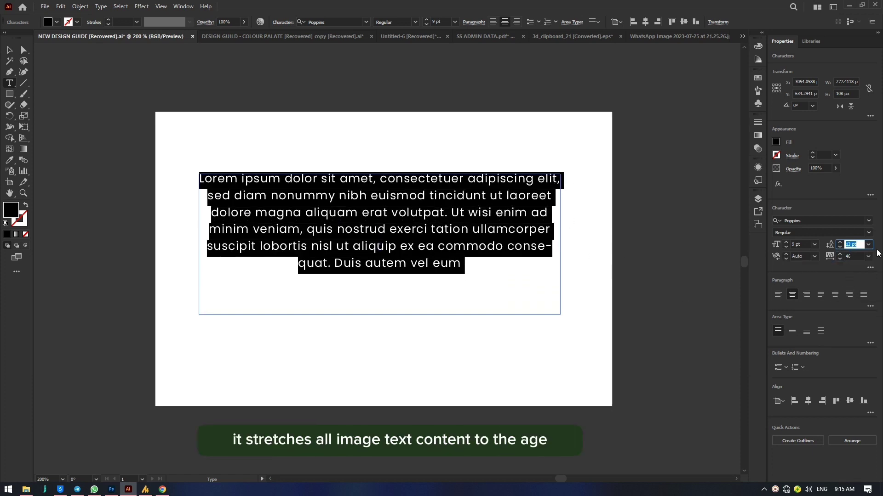
pyautogui.click(834, 294)
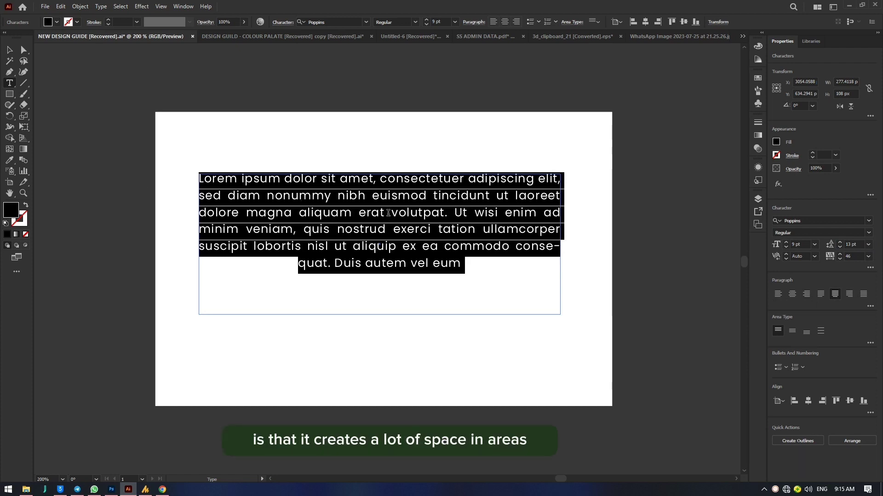
# - Compare word gaps in the justified text by selecting the spaces around "Ut" and between "consectetuer" and "adipiscing"
pyautogui.click(453, 214)
pyautogui.hotkey('shift', 'Right')
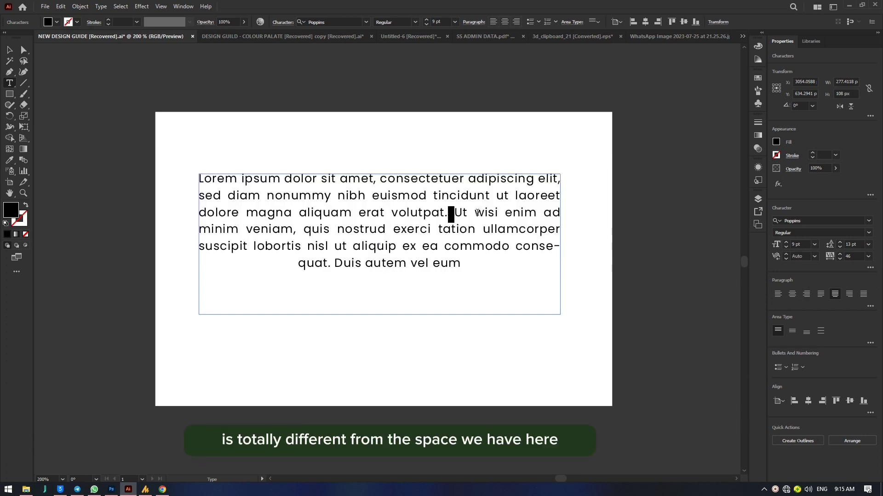
pyautogui.press('Right')
pyautogui.press('Right')
pyautogui.press('Right')
pyautogui.hotkey('shift', 'Right')
pyautogui.moveTo(470, 179); pyautogui.dragTo(465, 179)
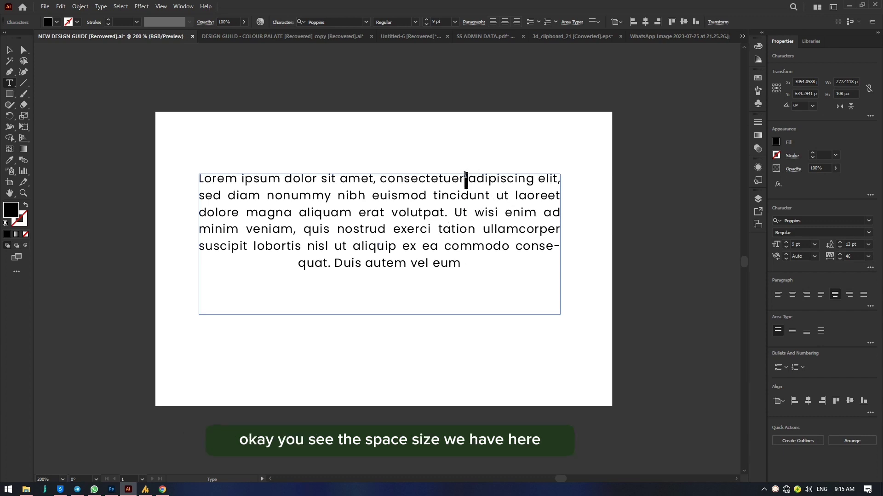
# - Highlight the gap before "Ut", and justify all lines of the placeholder paragraph, including the last one
pyautogui.moveTo(454, 212); pyautogui.dragTo(448, 213)
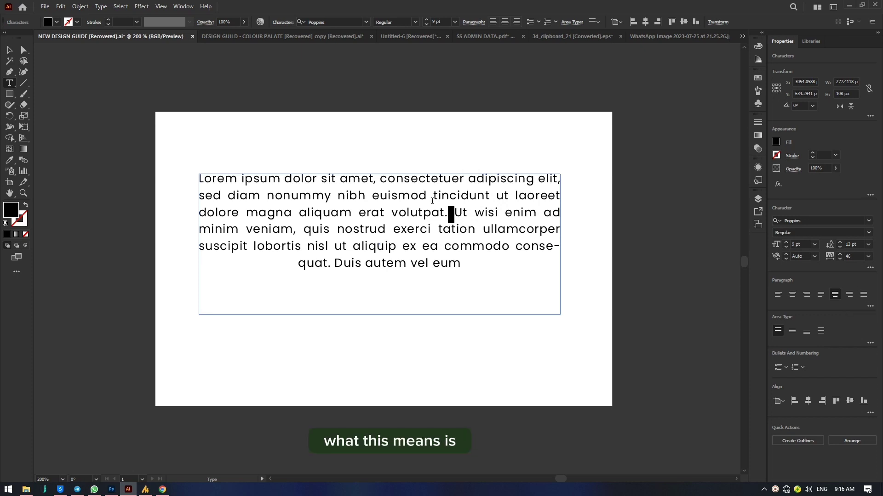
pyautogui.hotkey('ctrl', 'a')
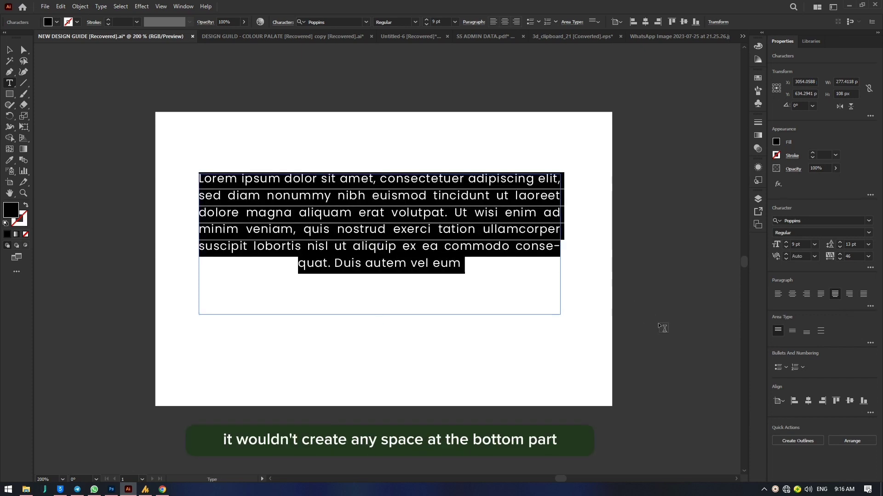
pyautogui.click(864, 294)
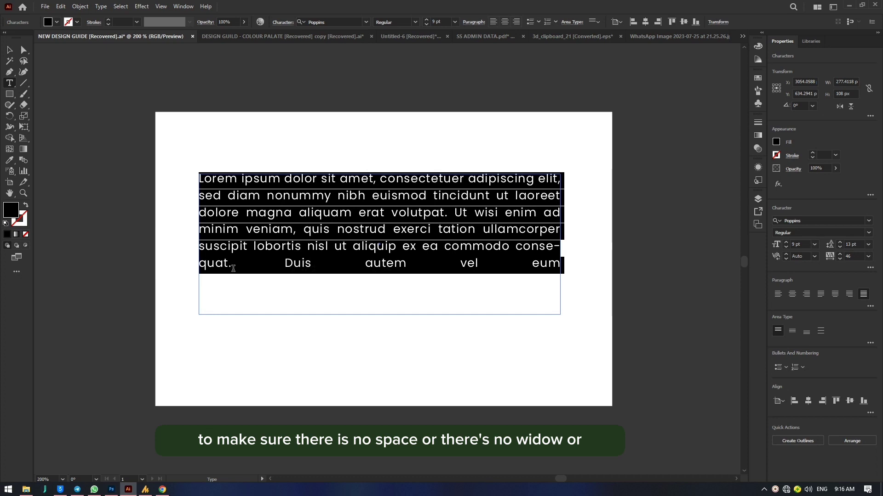
pyautogui.click(403, 263)
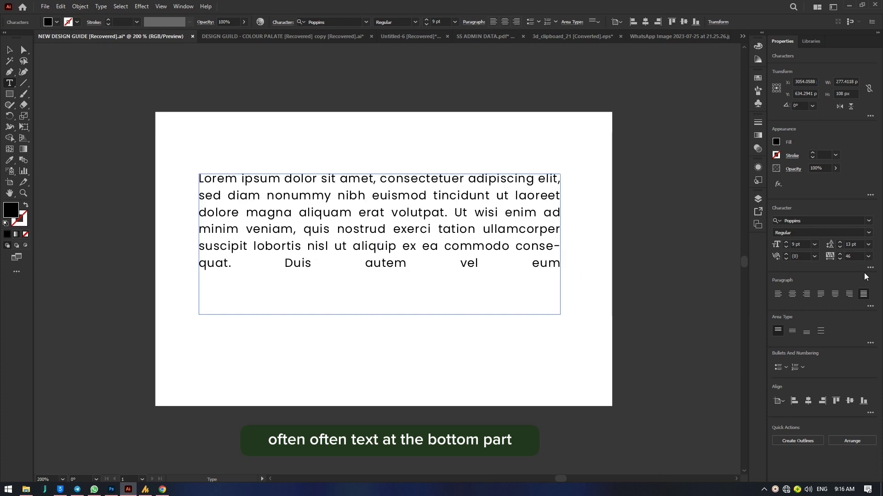
# - Try left and right alignment on the whole paragraph, and settle on justified with the last line centred
pyautogui.hotkey('ctrl', 'a')
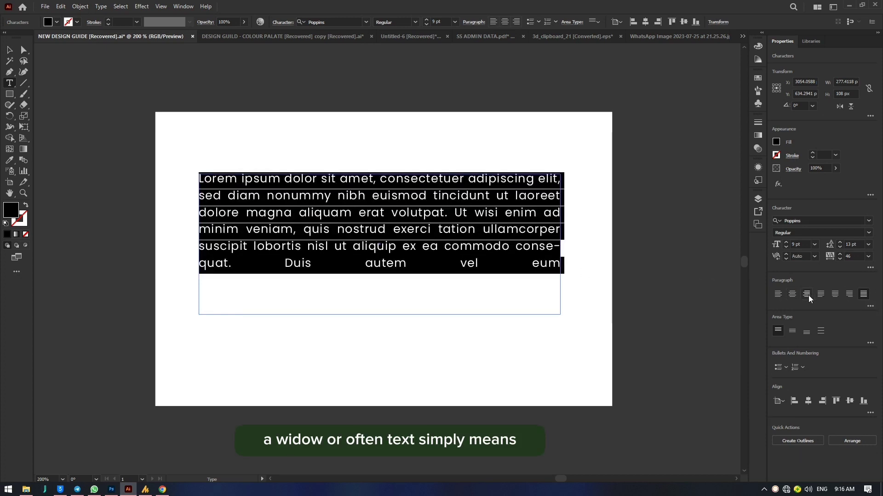
pyautogui.click(778, 295)
pyautogui.click(805, 294)
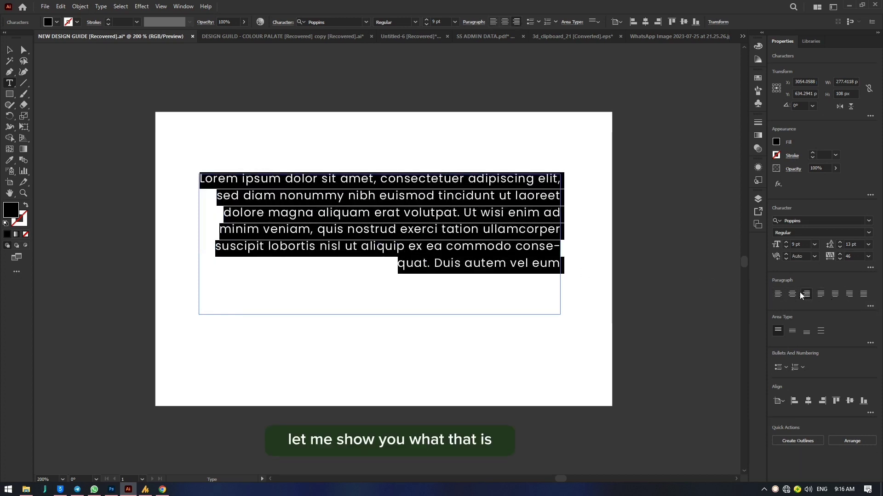
pyautogui.click(834, 295)
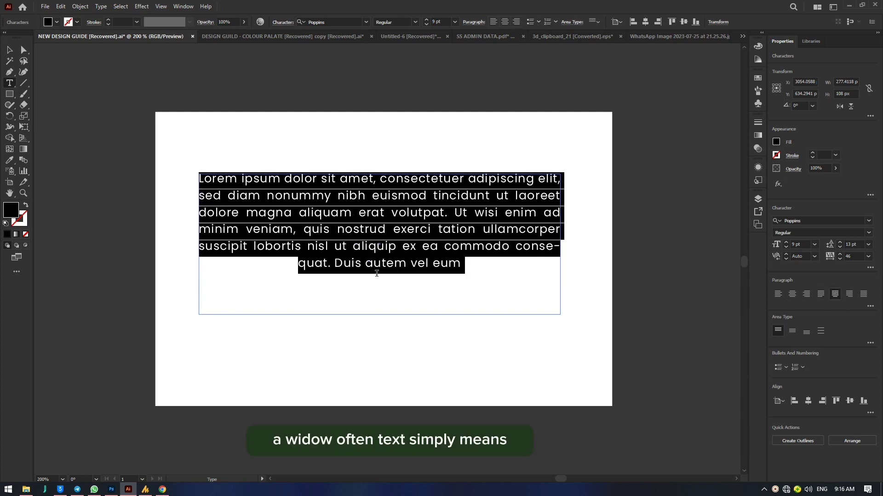
# - Delete "quat. Duis autem vel" so that only "eum" stands alone on the last line, and highlight that widow
pyautogui.moveTo(367, 265); pyautogui.dragTo(324, 265)
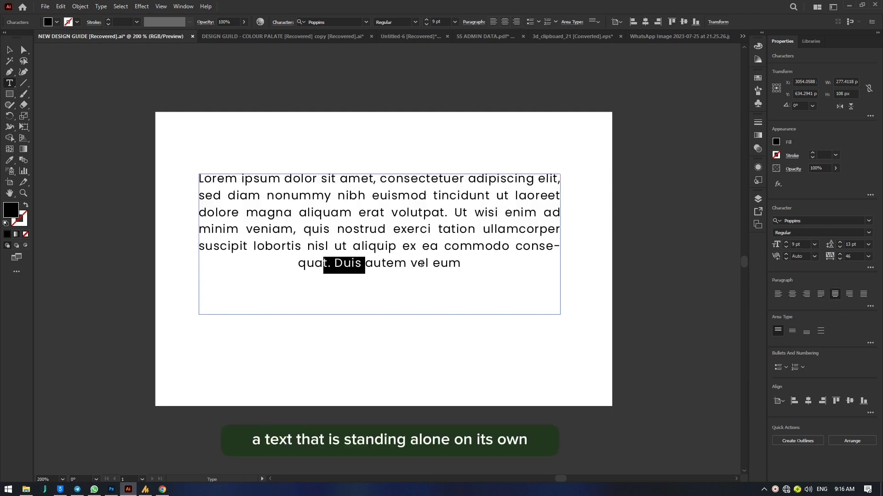
pyautogui.moveTo(427, 265); pyautogui.dragTo(297, 266)
pyautogui.press('BackSpace')
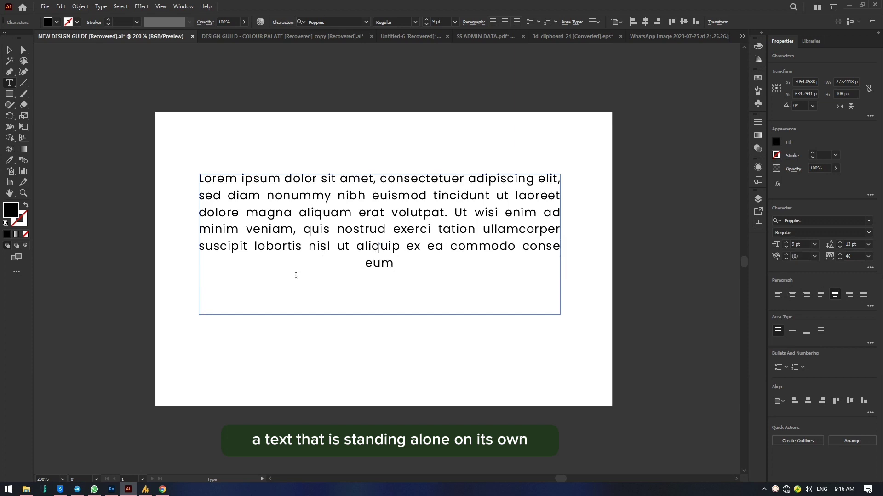
pyautogui.moveTo(396, 265); pyautogui.dragTo(311, 321)
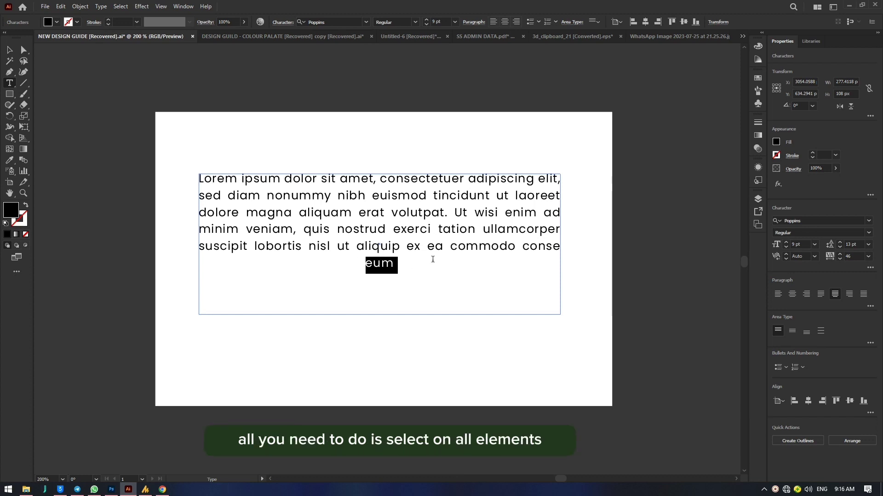
# - Try 8 pt on the whole paragraph, set its font size to 10 pt, and finish text editing with the Selection tool
pyautogui.click(417, 255)
pyautogui.hotkey('ctrl', 'a')
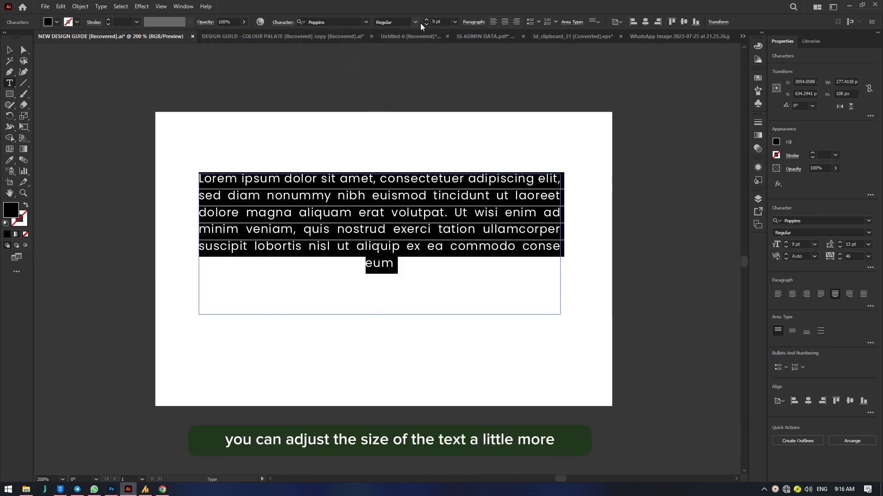
pyautogui.press('Down')
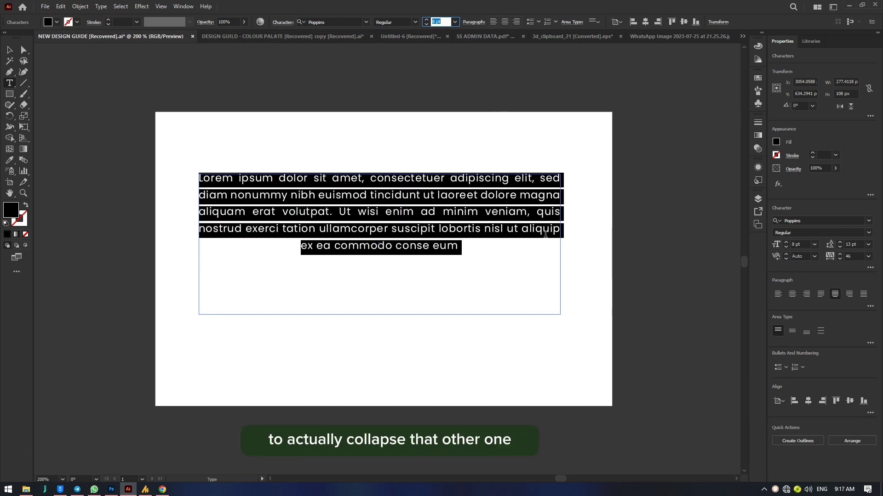
pyautogui.press('Up')
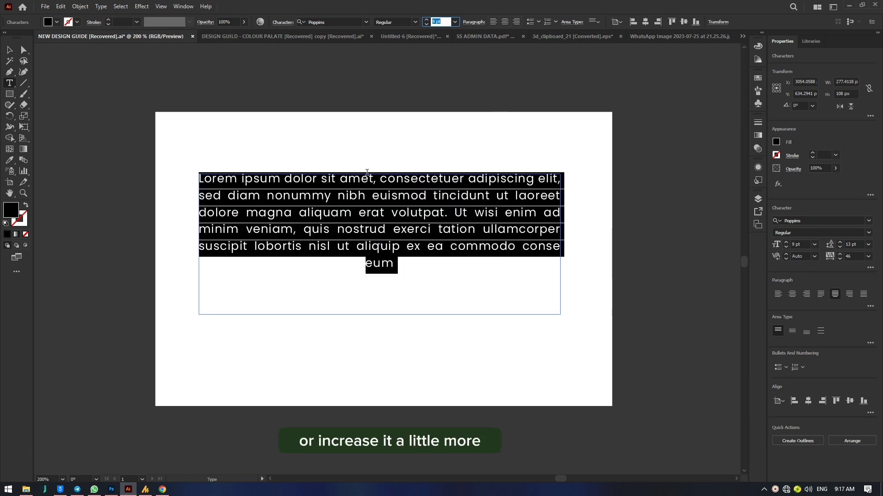
pyautogui.press('Up')
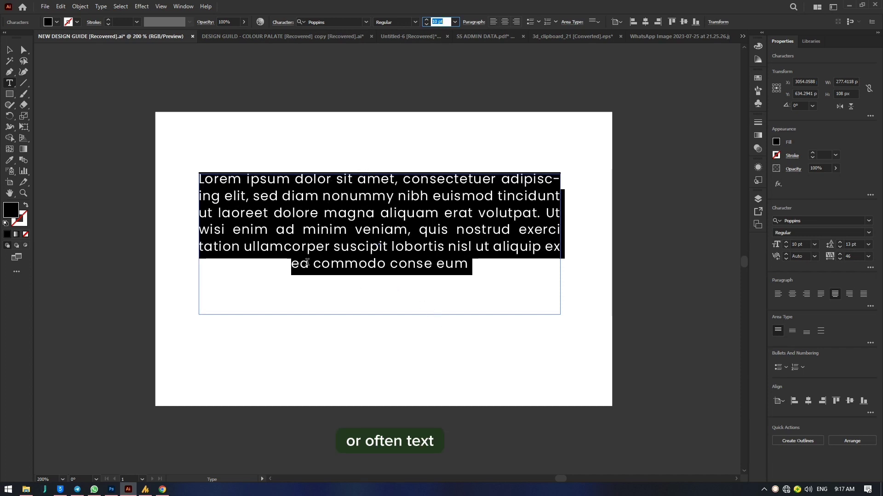
pyautogui.click(9, 50)
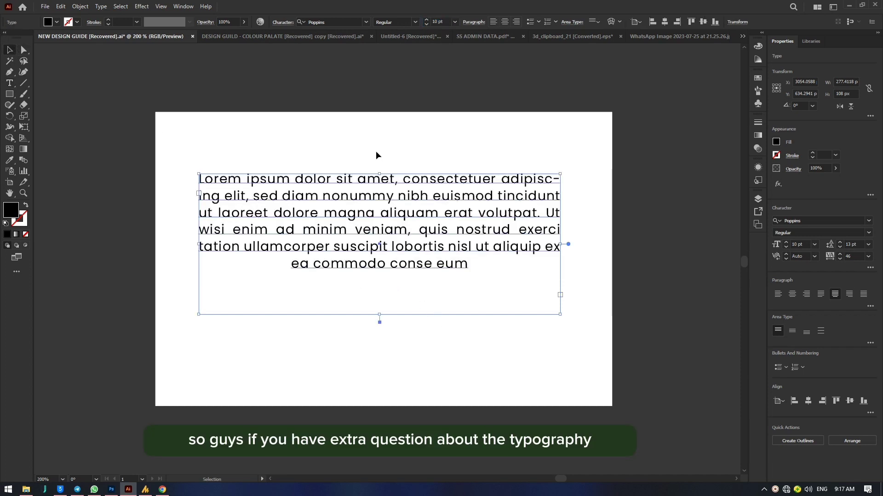